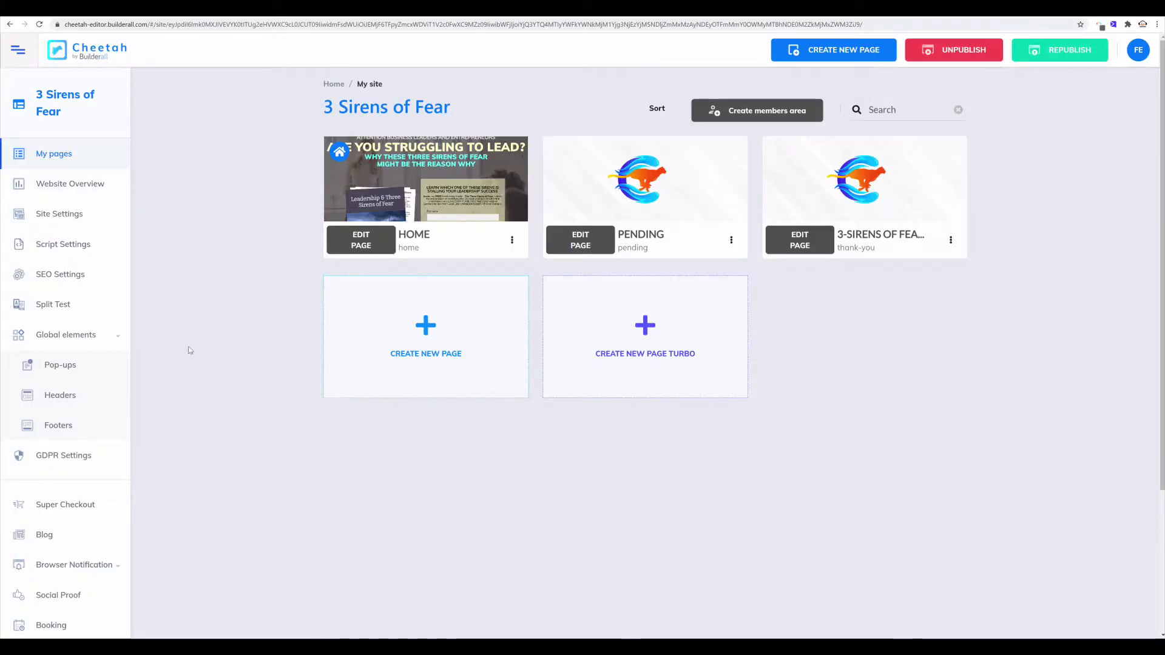
# In the site's Social Proof settings, choose the 3 Sirens of Fear Leaders Guide campaign and go to the page for new social proof.
pyautogui.scroll(-2, 50, 461)
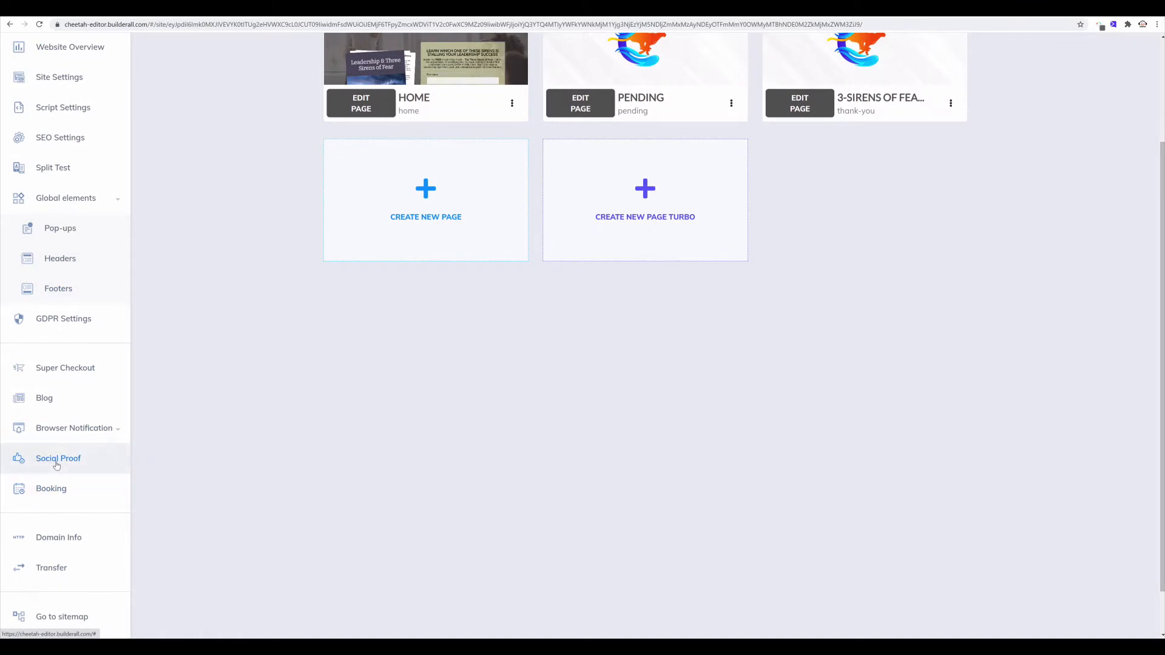
pyautogui.click(55, 466)
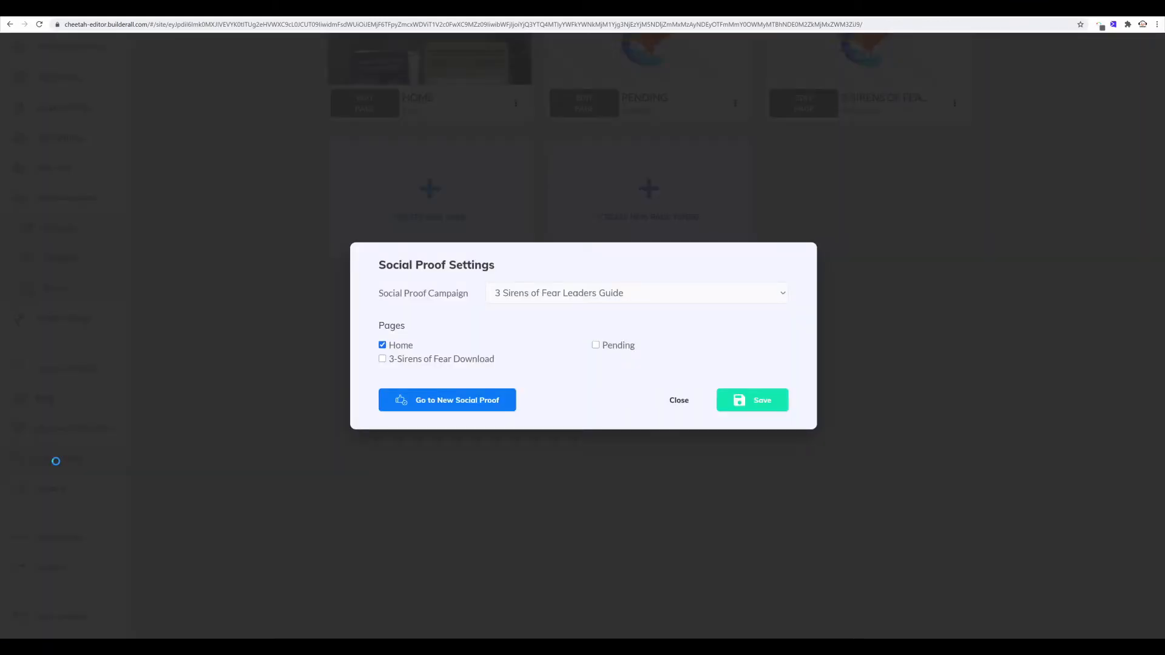
pyautogui.click(574, 294)
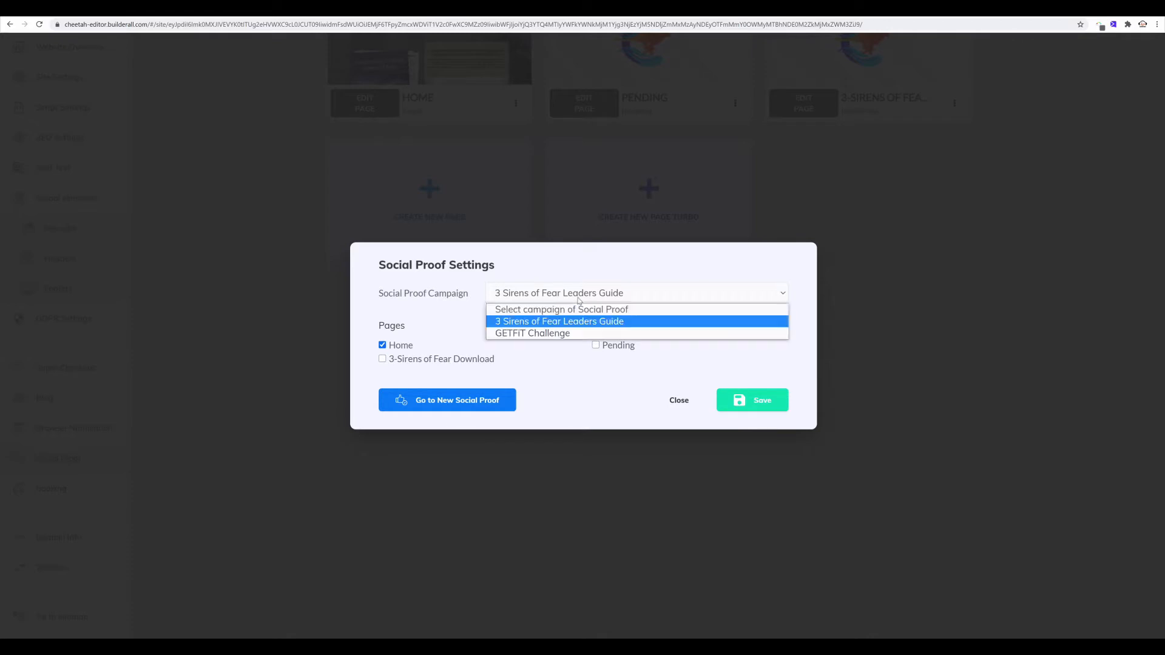
pyautogui.click(570, 324)
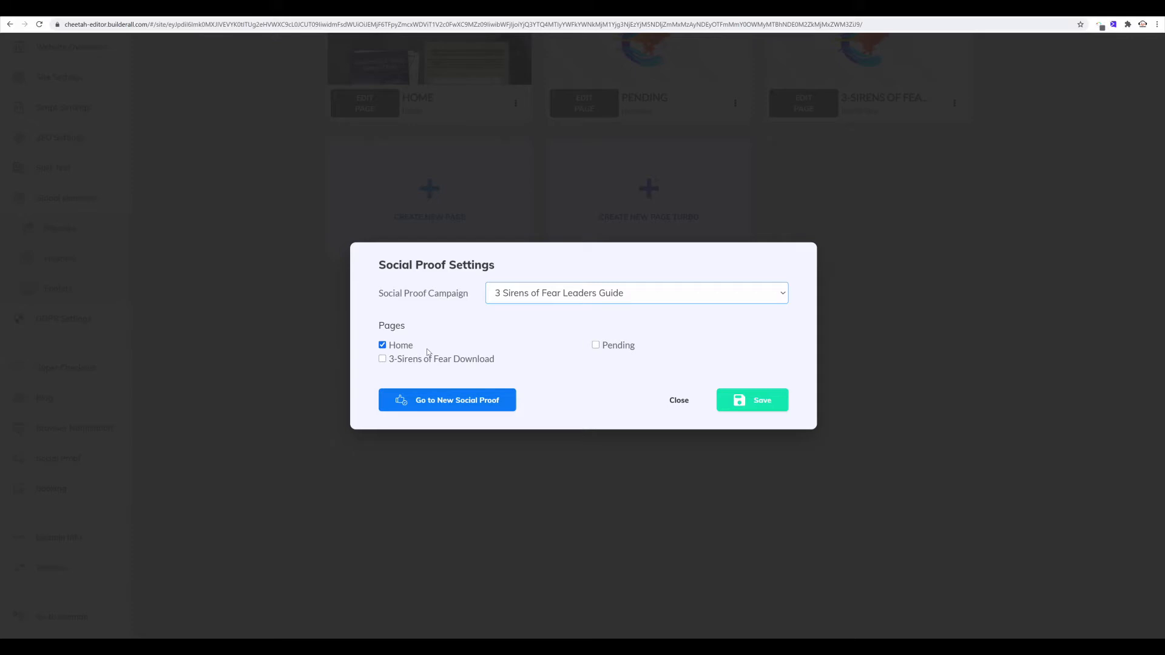
pyautogui.click(431, 406)
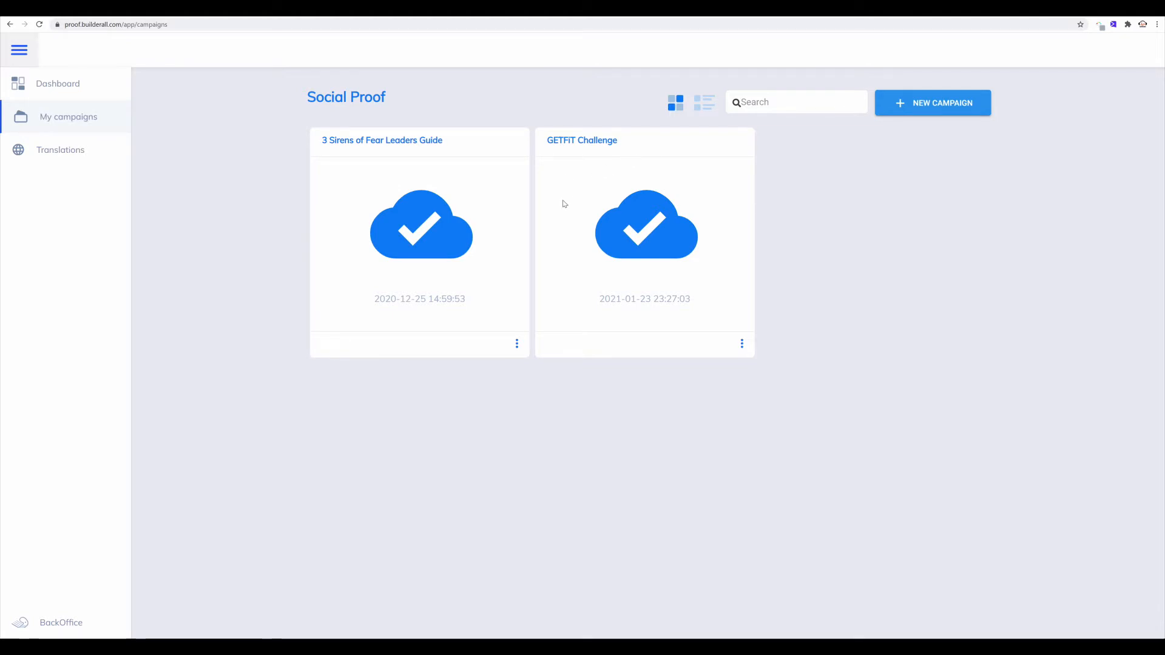
pyautogui.click(929, 105)
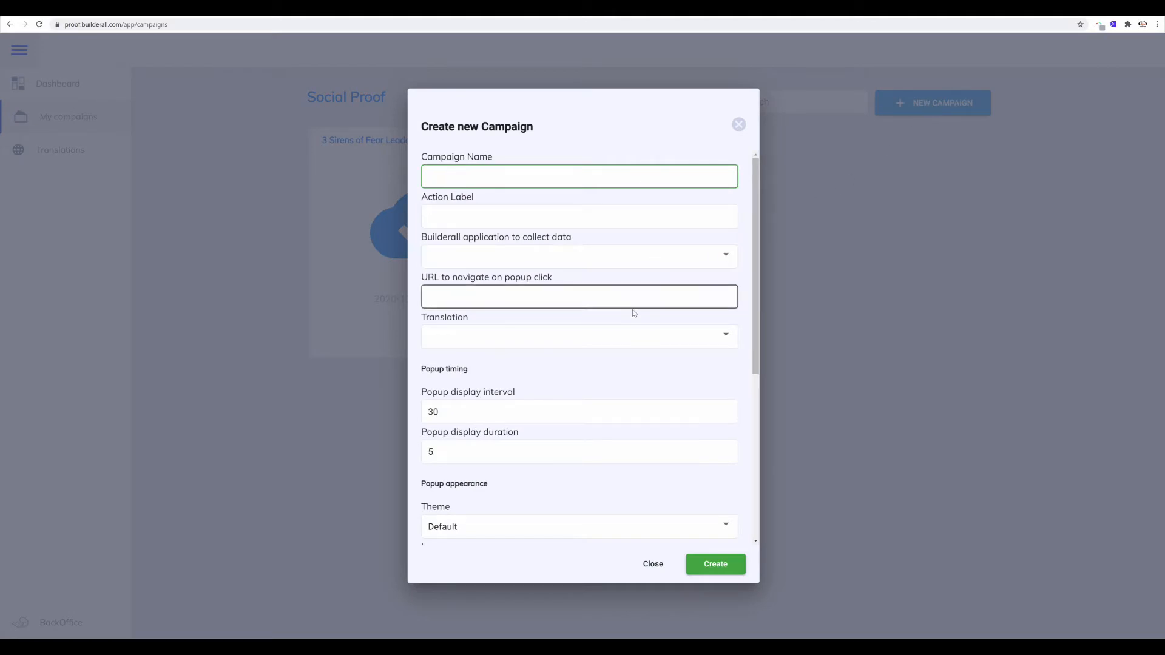
pyautogui.scroll(-2, 632, 312)
pyautogui.scroll(-2, 621, 337)
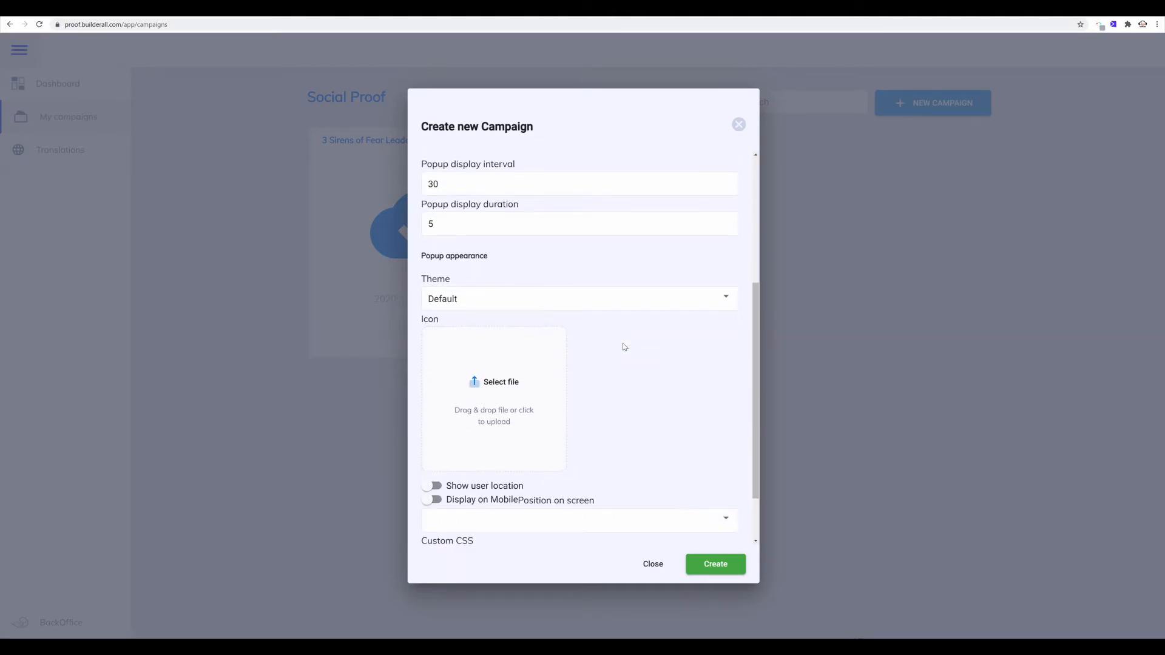
pyautogui.scroll(3, 624, 348)
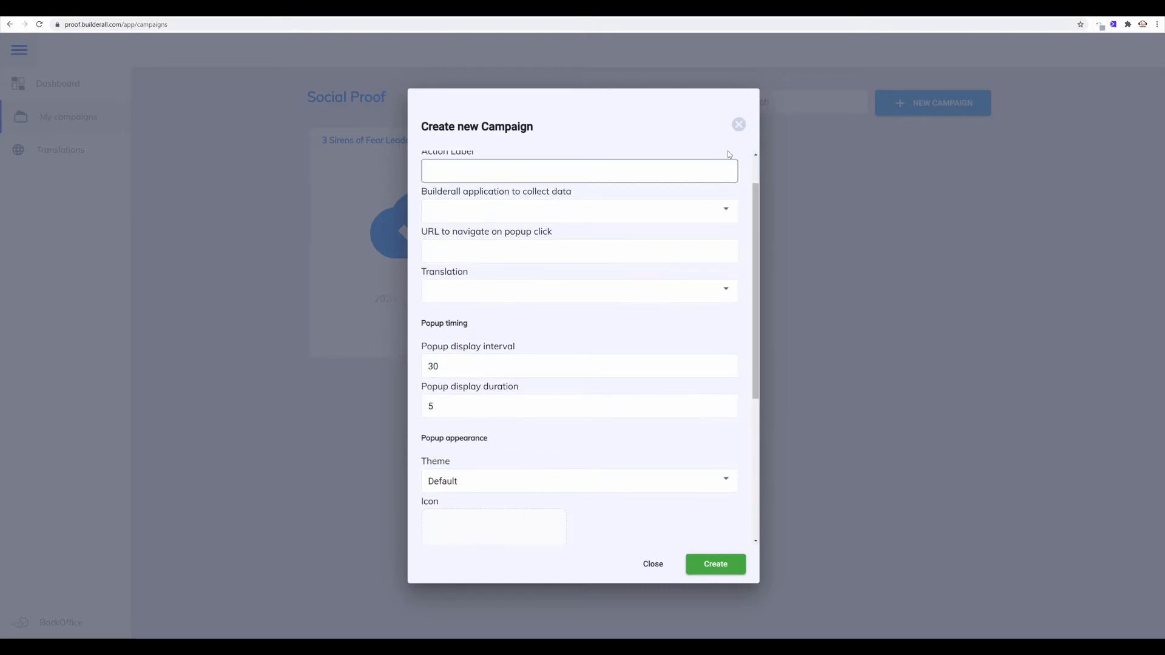
pyautogui.click(739, 129)
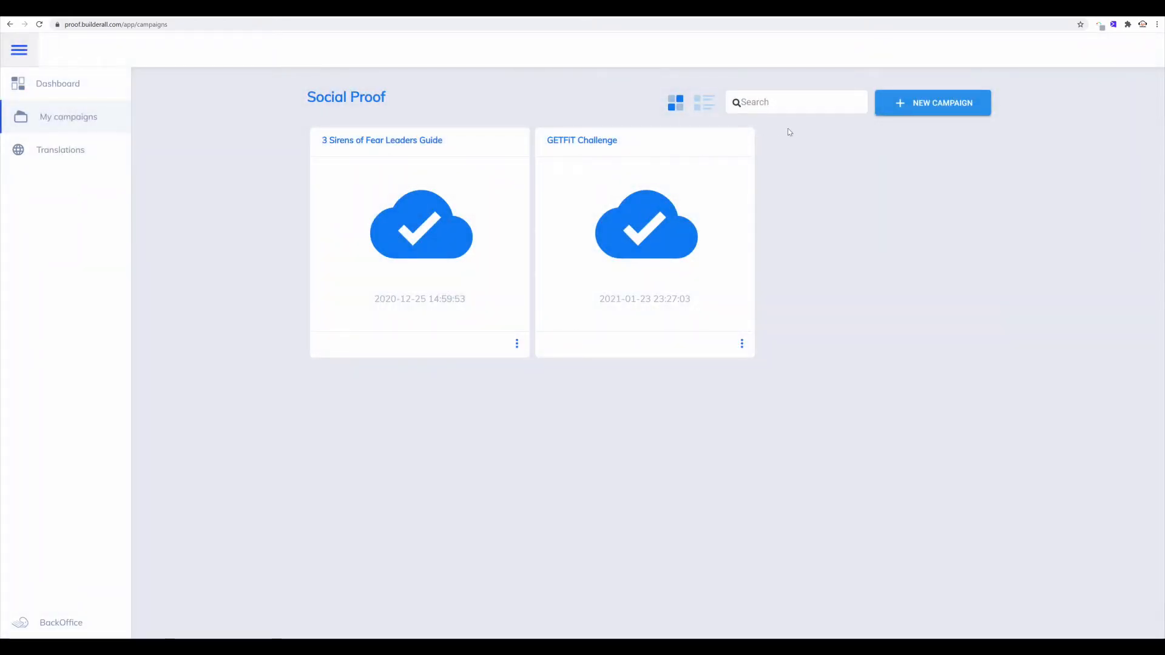
# Edit the 3 Sirens of Fear Leaders Guide campaign options, choosing MailingBoss Form for data collection and keeping the English translation.
pyautogui.click(517, 346)
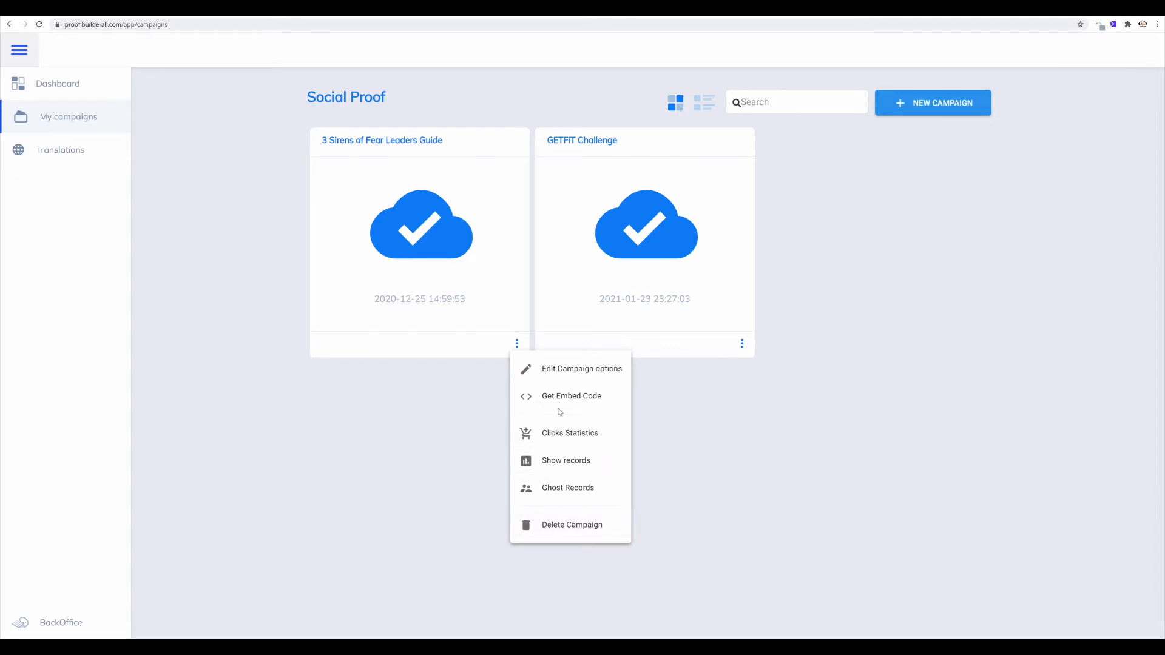
pyautogui.click(559, 378)
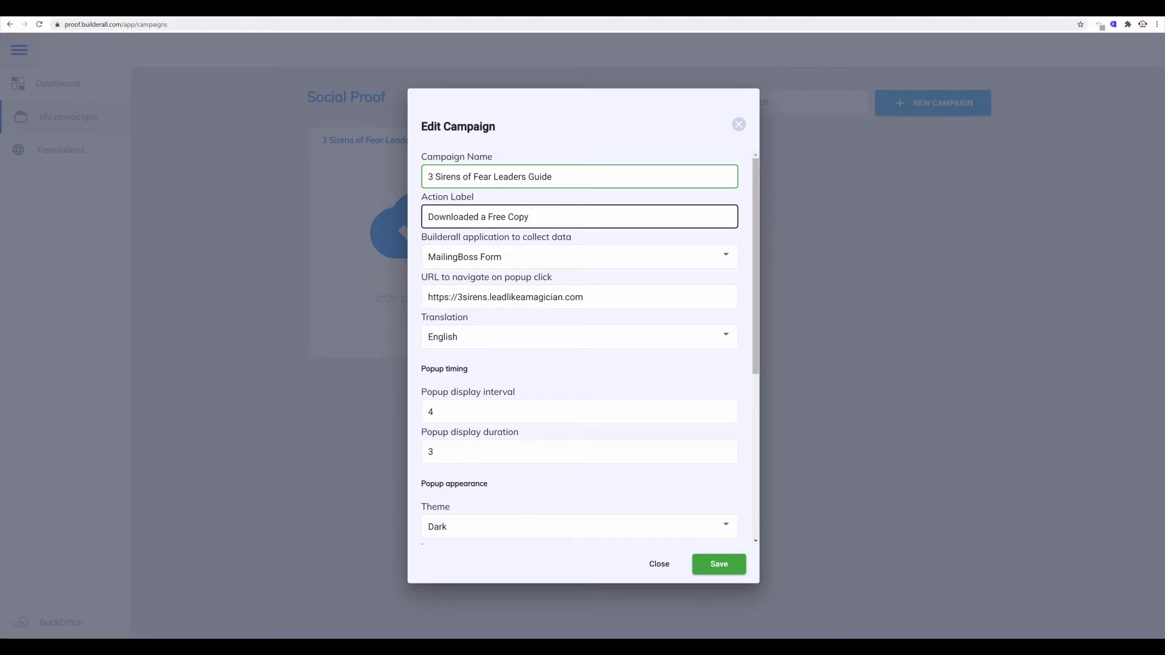
pyautogui.click(467, 255)
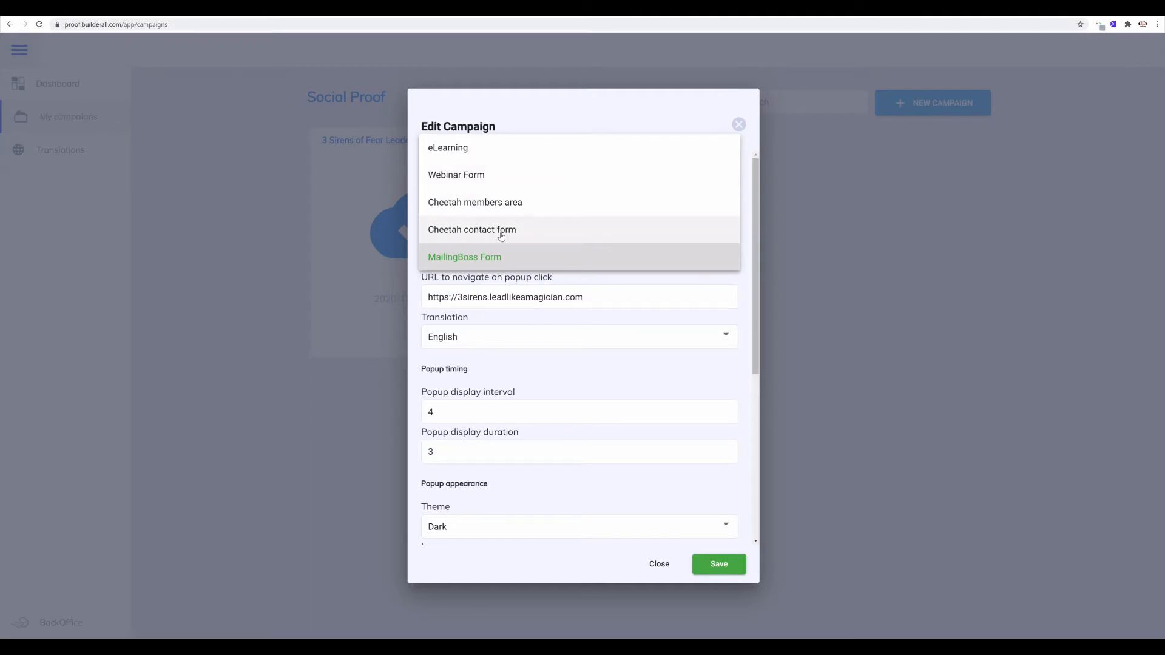
pyautogui.click(487, 258)
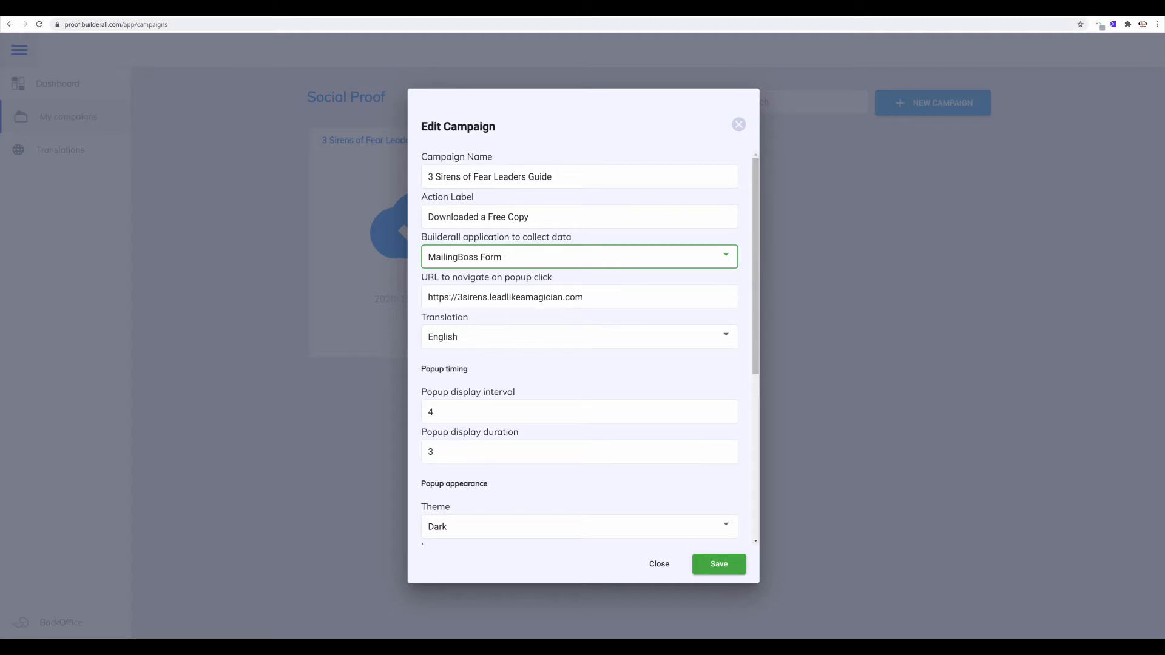
pyautogui.click(520, 337)
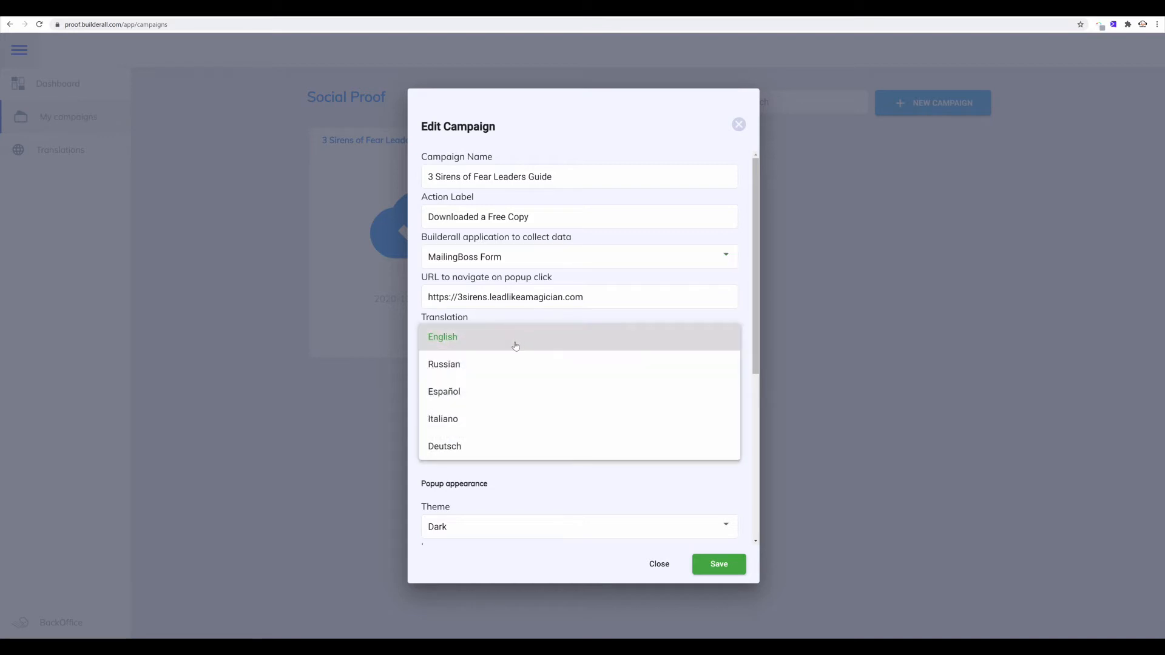
pyautogui.click(385, 390)
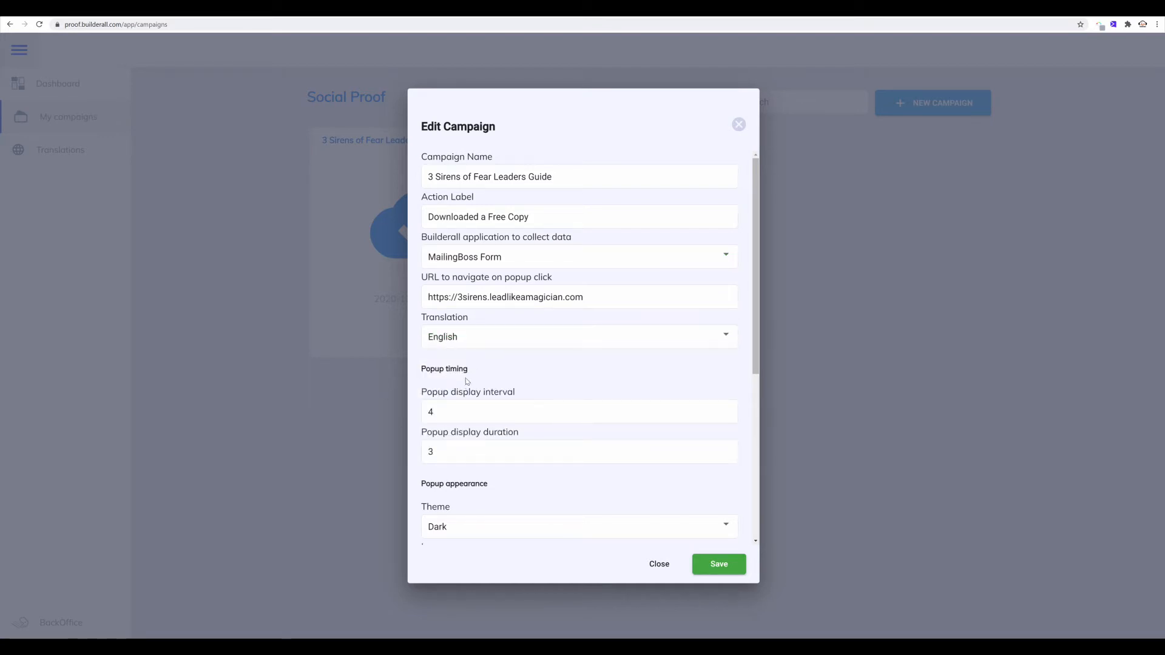
# Set the campaign's popup theme to Default, check the remaining timing and appearance options, and save the campaign.
pyautogui.click(451, 408)
pyautogui.click(442, 448)
pyautogui.click(525, 529)
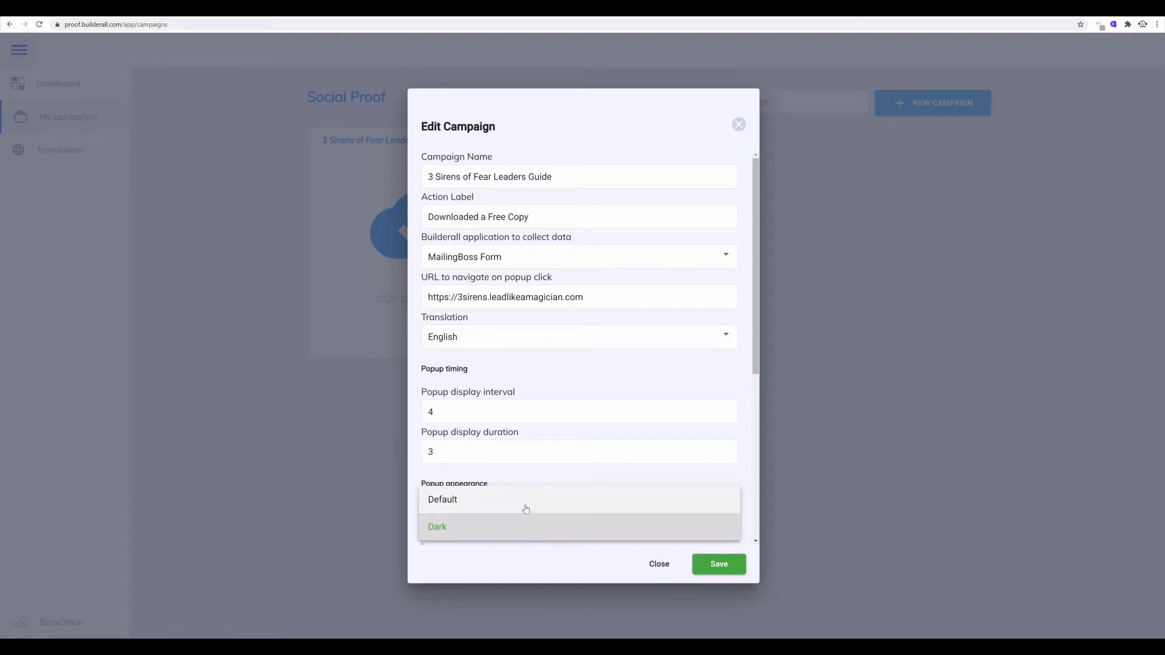
pyautogui.click(529, 508)
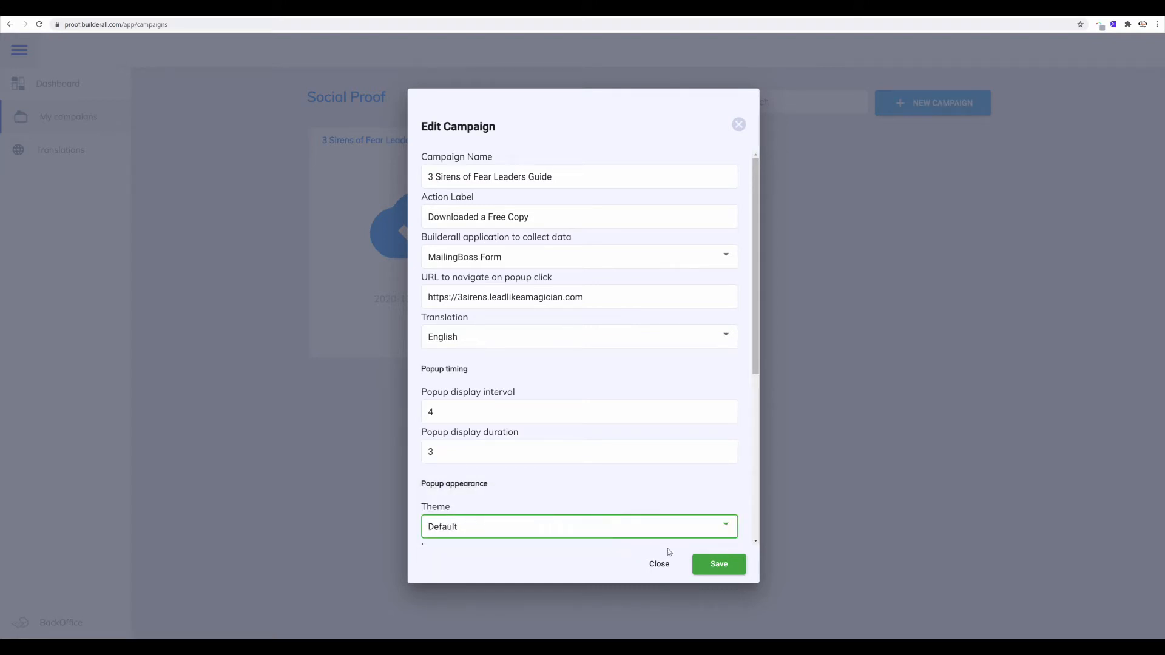
pyautogui.scroll(-4, 756, 287)
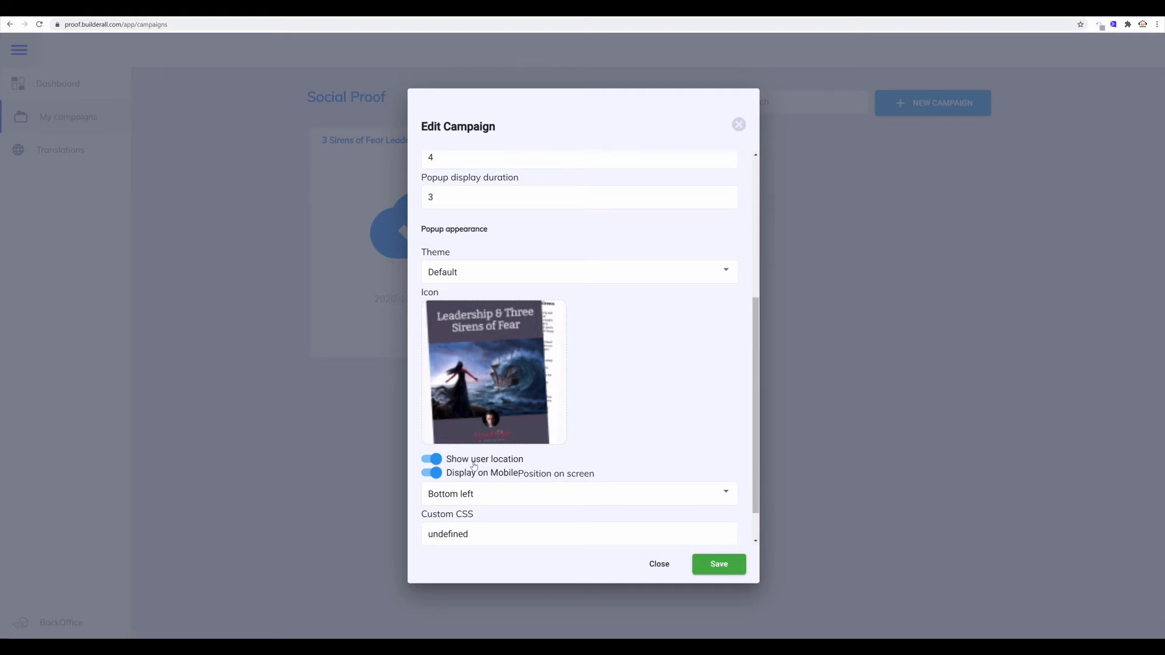
pyautogui.scroll(-1, 509, 418)
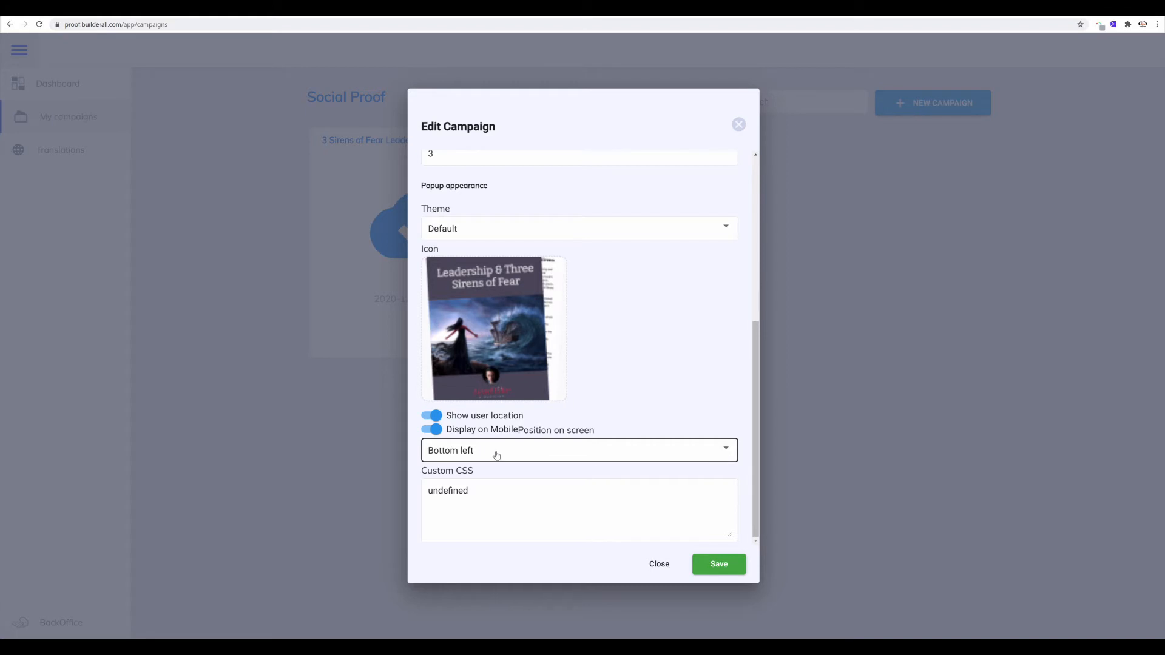
pyautogui.click(525, 483)
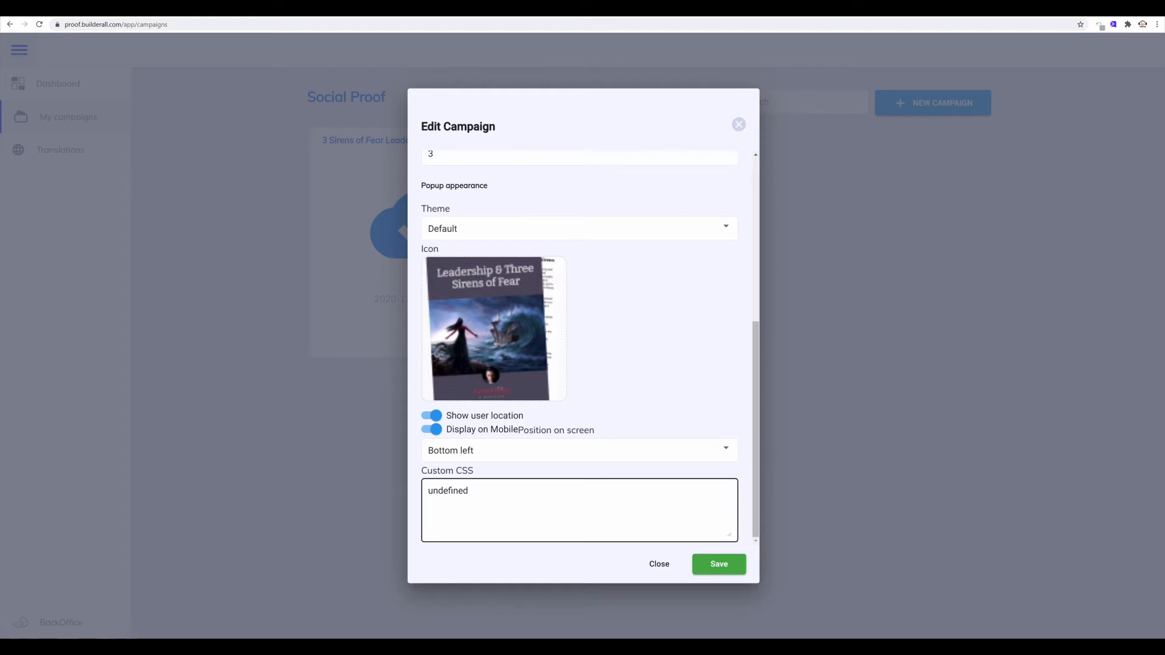
pyautogui.click(711, 566)
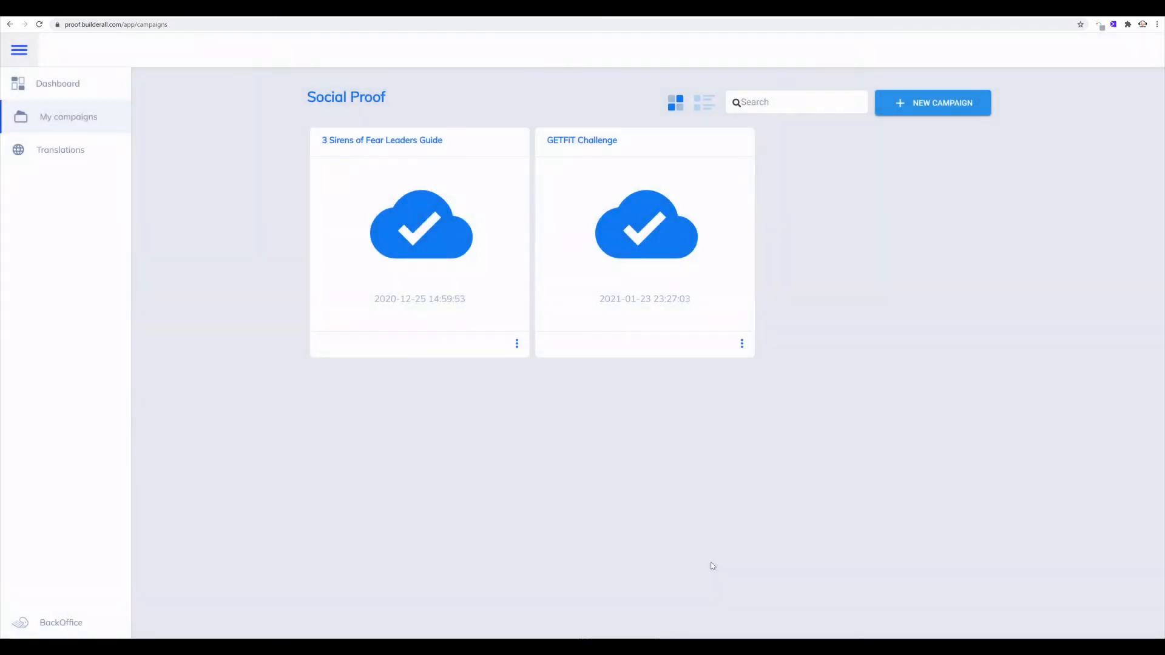
# Review the click statistics of the 3 Sirens of Fear Leaders Guide campaign and close them.
pyautogui.click(517, 344)
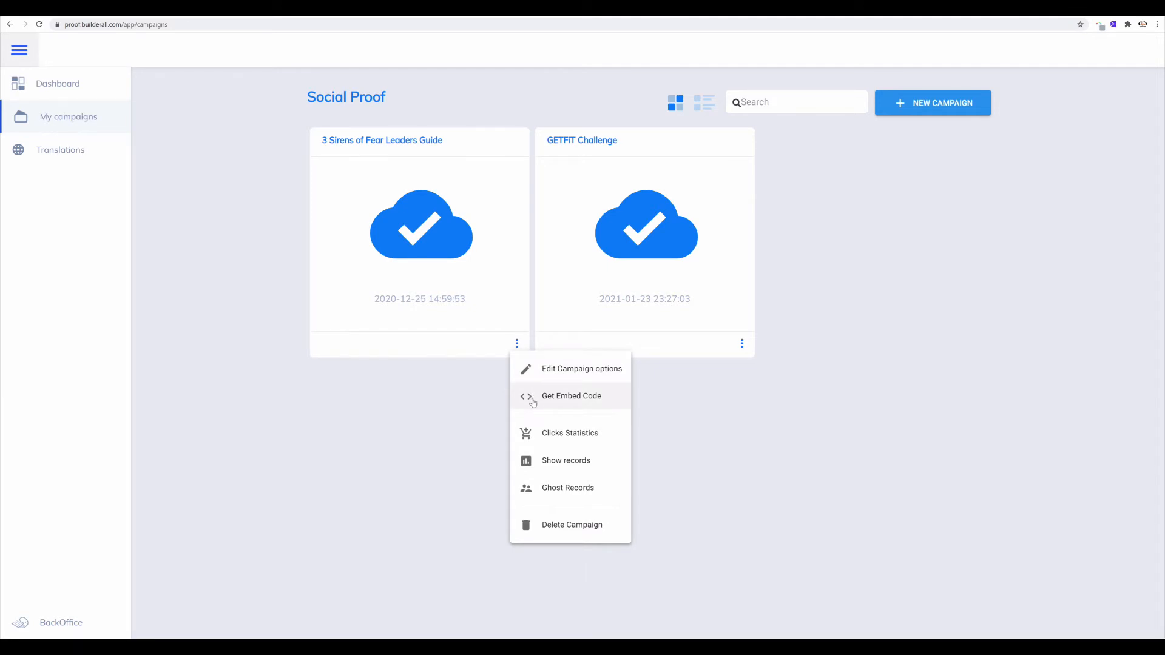
pyautogui.click(541, 435)
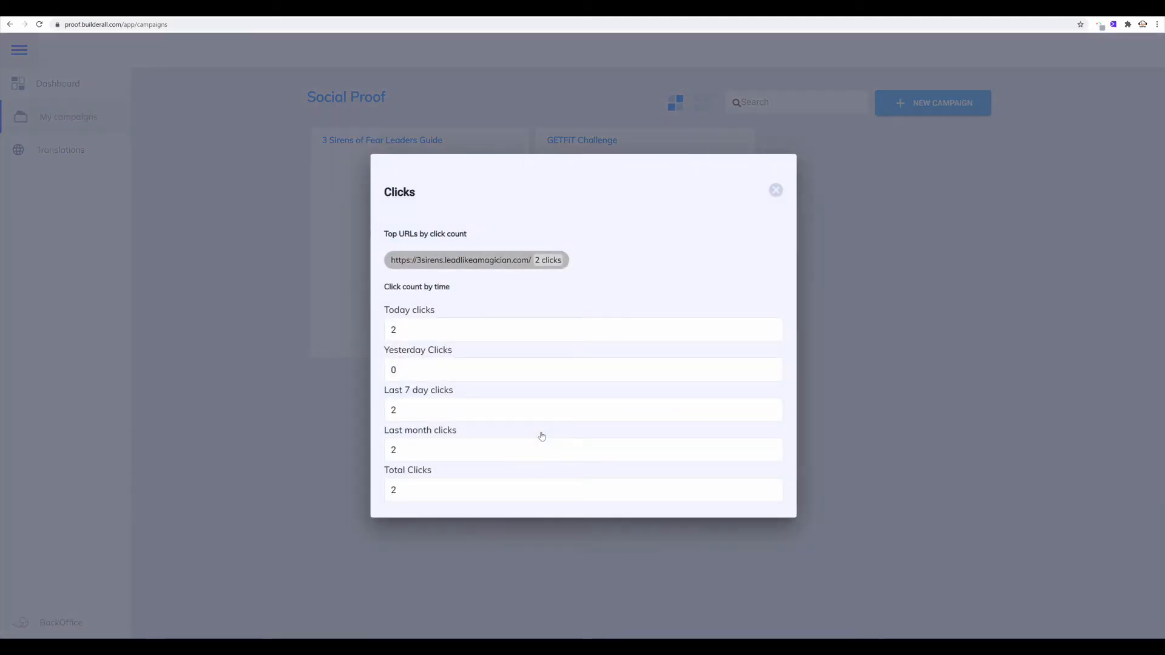
pyautogui.click(515, 443)
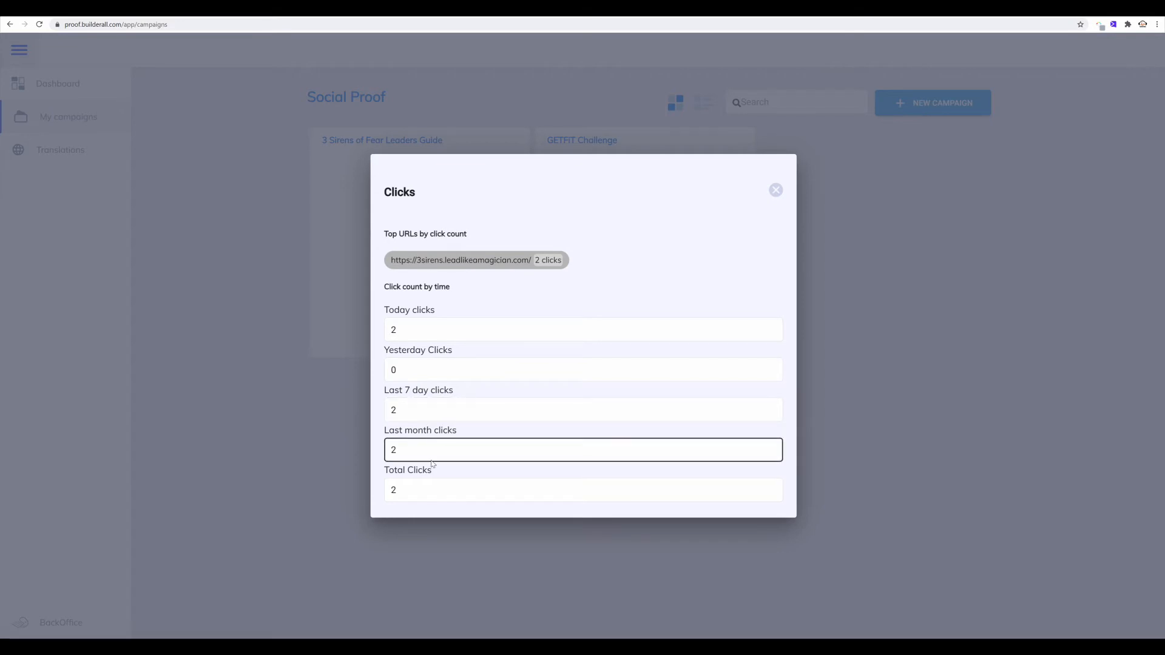
pyautogui.click(775, 191)
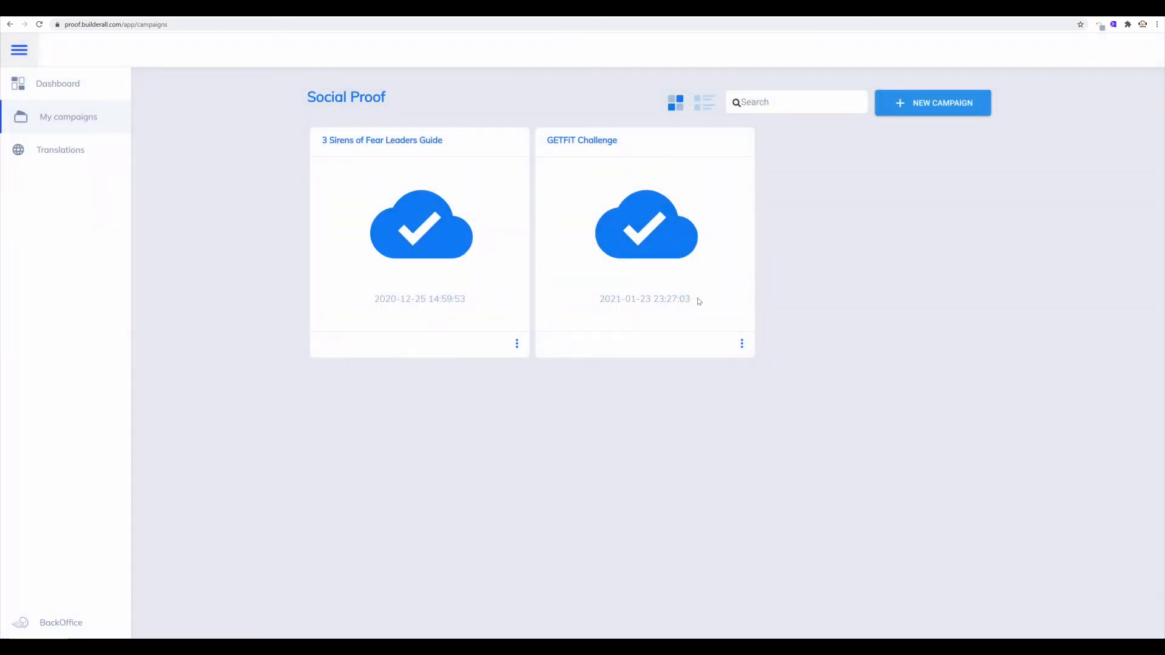
# Review the collected records of the 3 Sirens of Fear Leaders Guide campaign and close them.
pyautogui.click(517, 344)
pyautogui.click(517, 345)
pyautogui.click(517, 344)
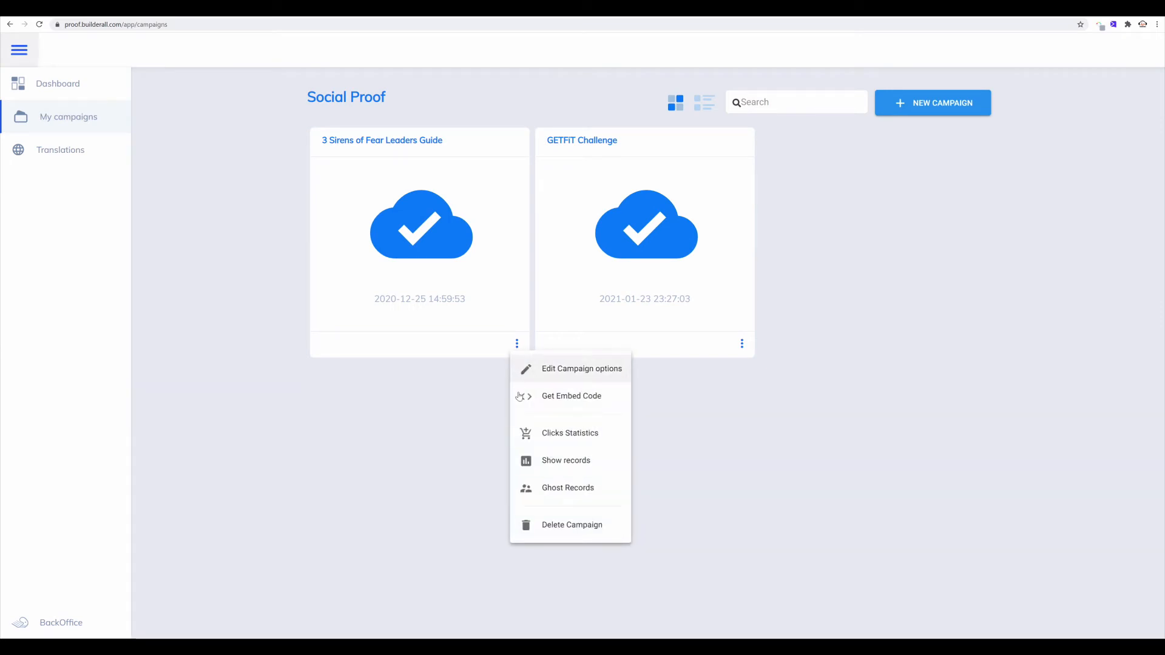
pyautogui.click(541, 463)
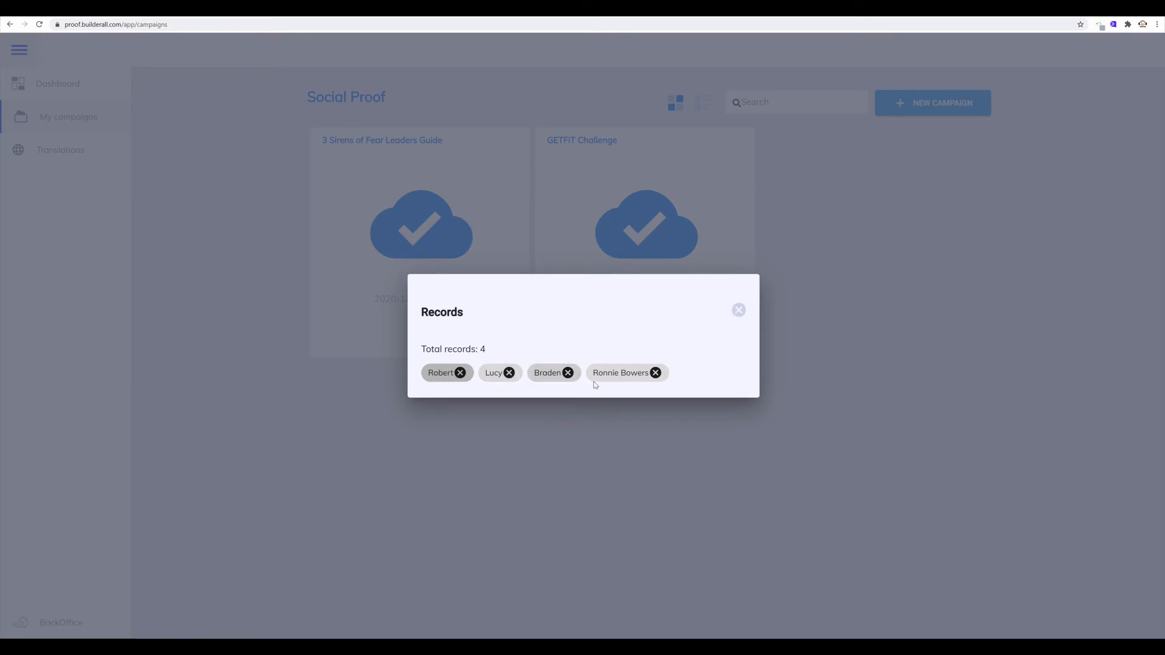
pyautogui.click(739, 311)
# Start a new ghost record for the 3 Sirens of Fear Leaders Guide campaign with the user's first name, country United States and city San Antonio.
pyautogui.click(517, 345)
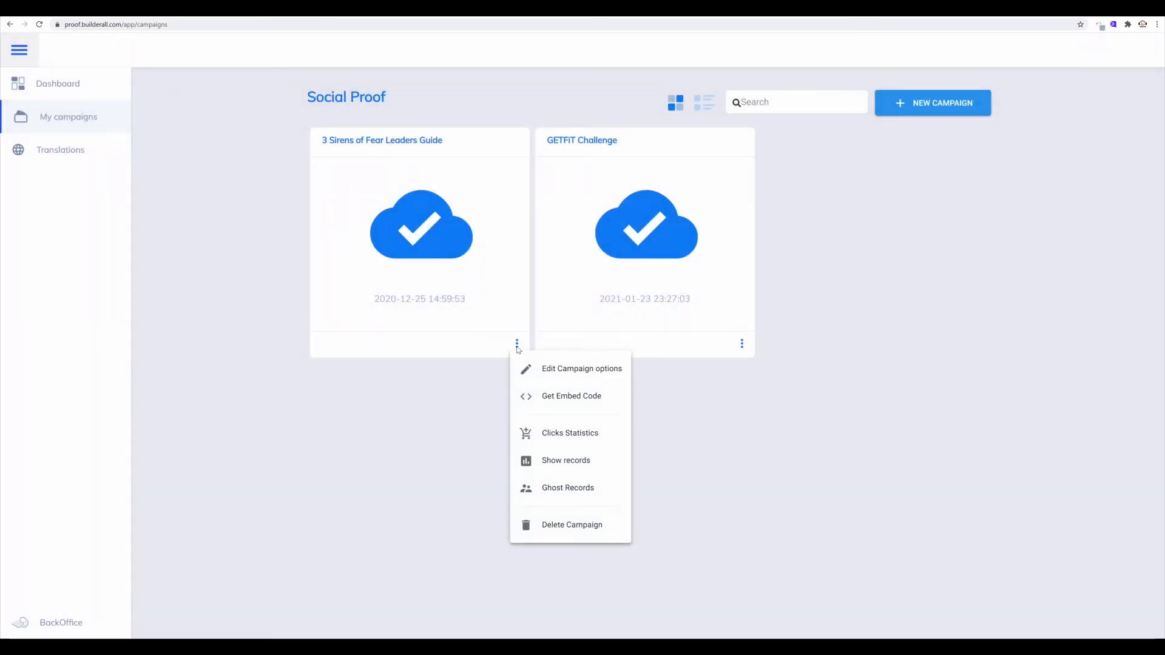
pyautogui.click(537, 489)
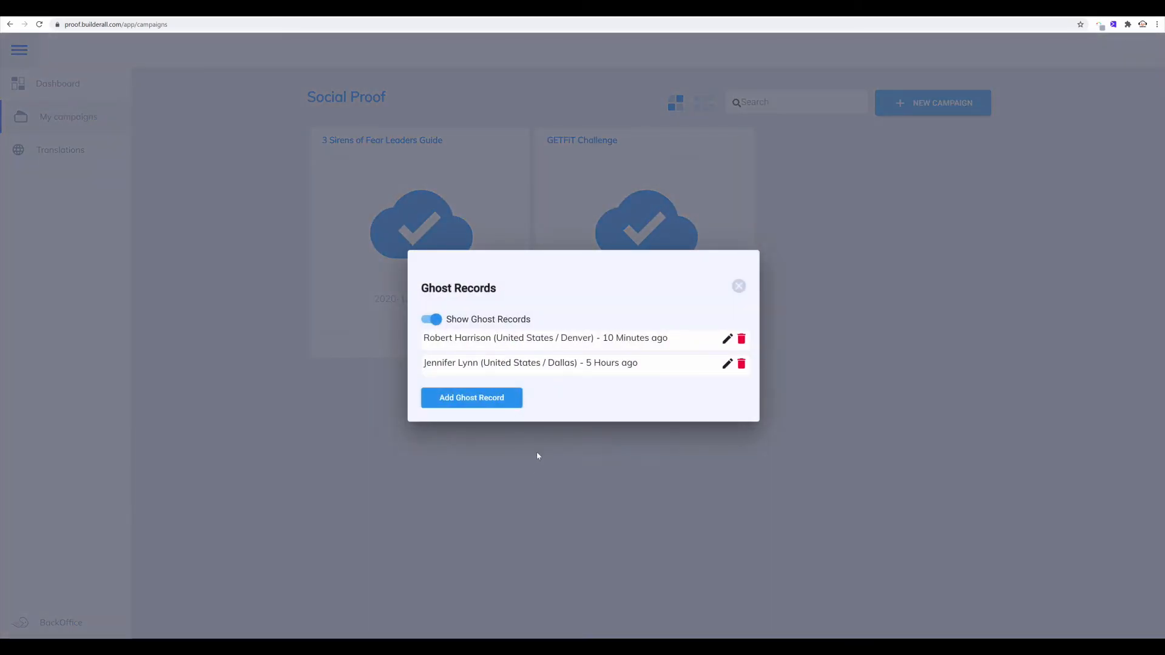
pyautogui.click(470, 400)
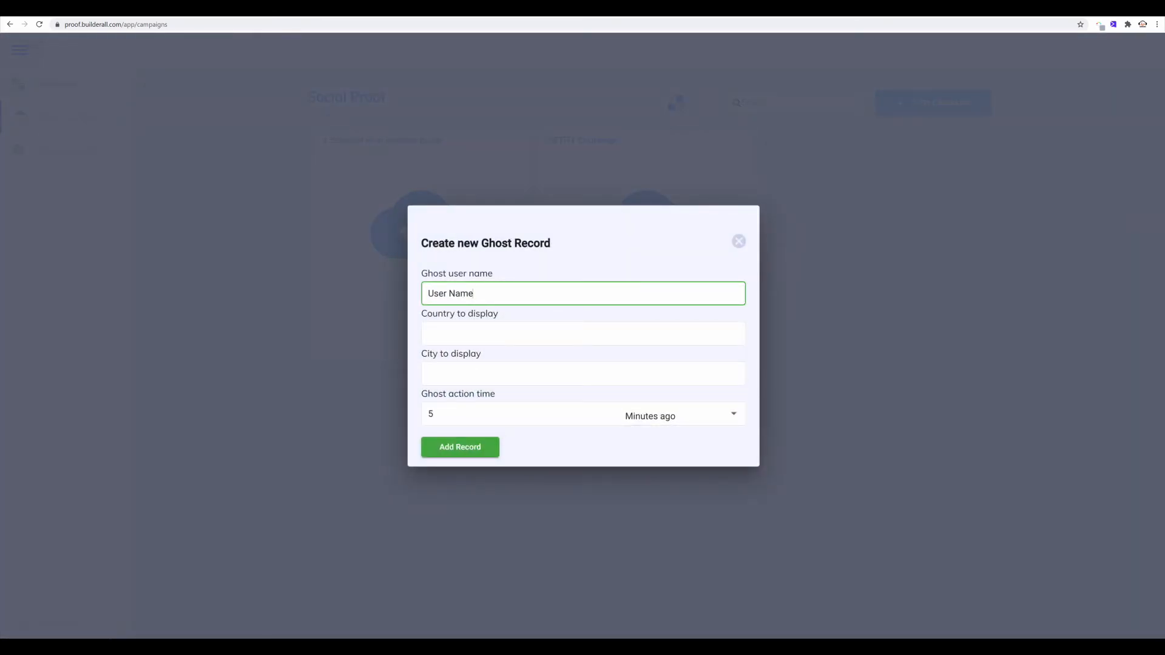
pyautogui.moveTo(473, 293); pyautogui.dragTo(385, 308)
pyautogui.write('Frank')
pyautogui.press('Tab')
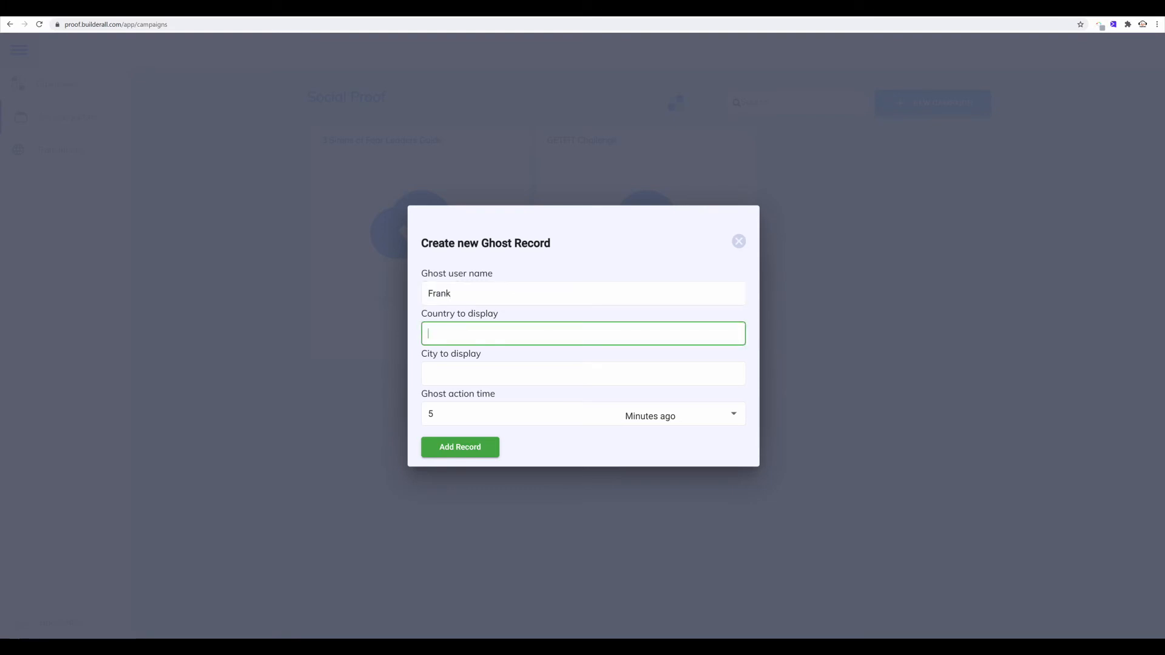
pyautogui.write('United States')
pyautogui.press('Tab')
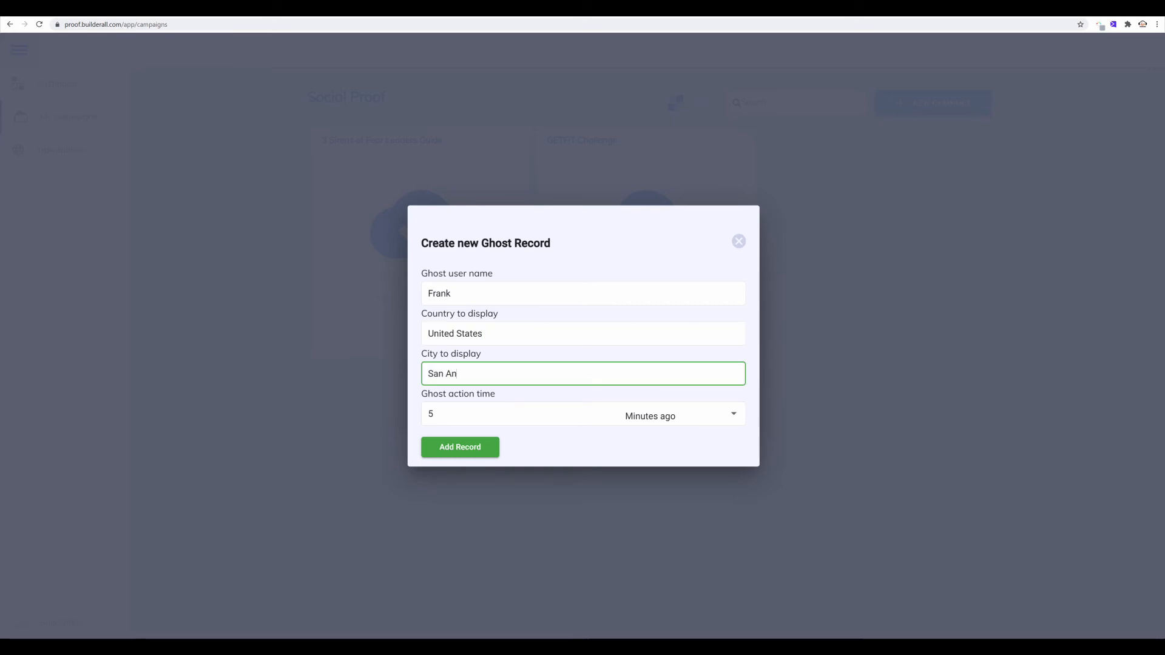
pyautogui.write('San Antonio')
pyautogui.press('Tab')
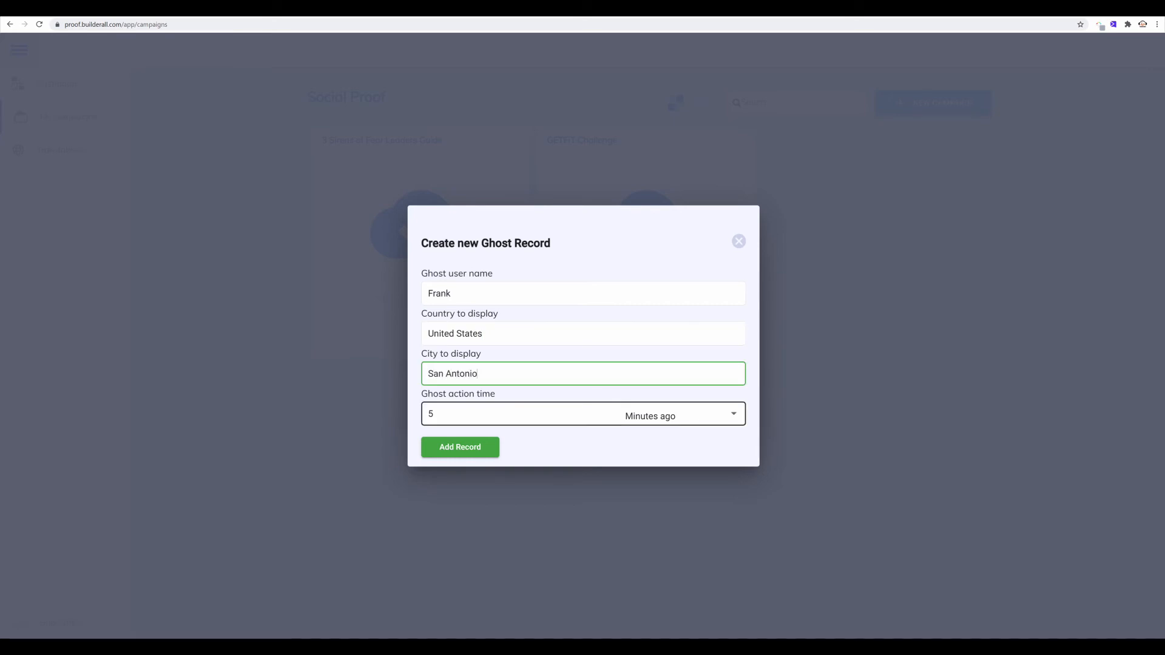
# Set the ghost action time to 20 minutes ago, add the record, and close the ghost records.
pyautogui.click(732, 416)
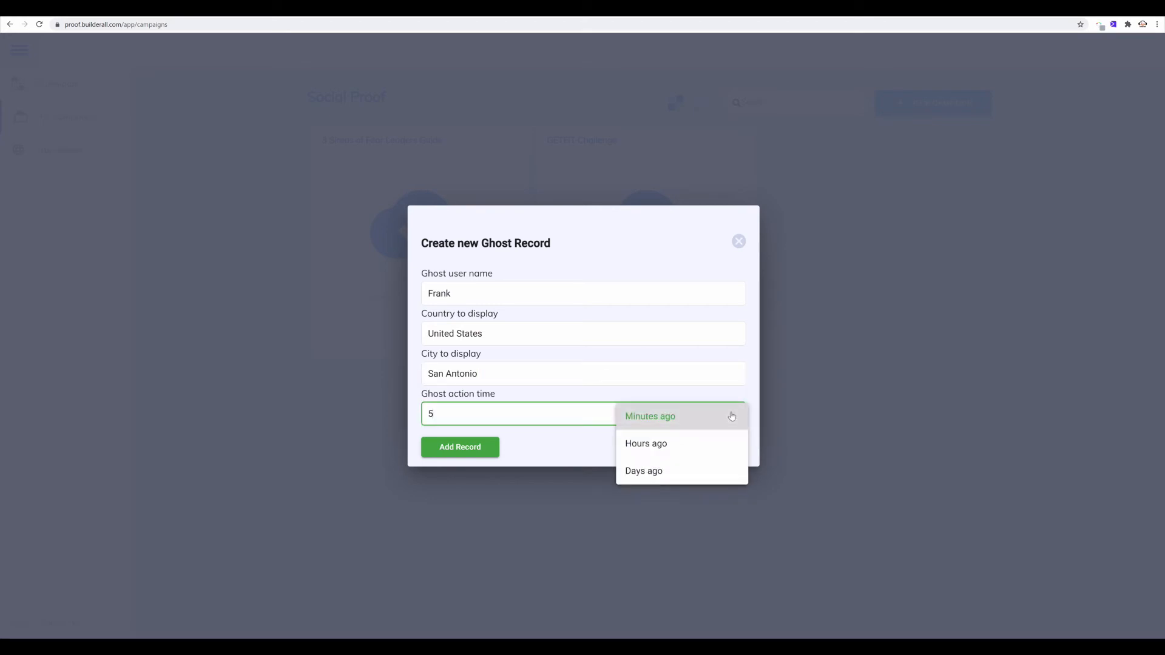
pyautogui.click(731, 416)
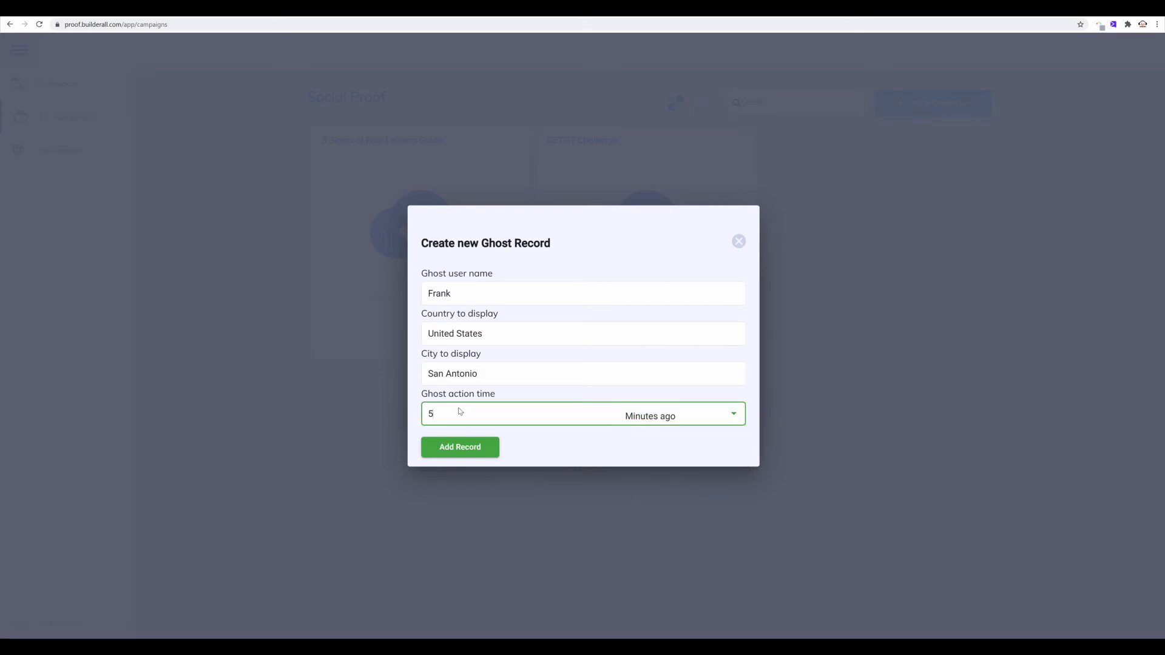
pyautogui.moveTo(459, 412); pyautogui.dragTo(417, 417)
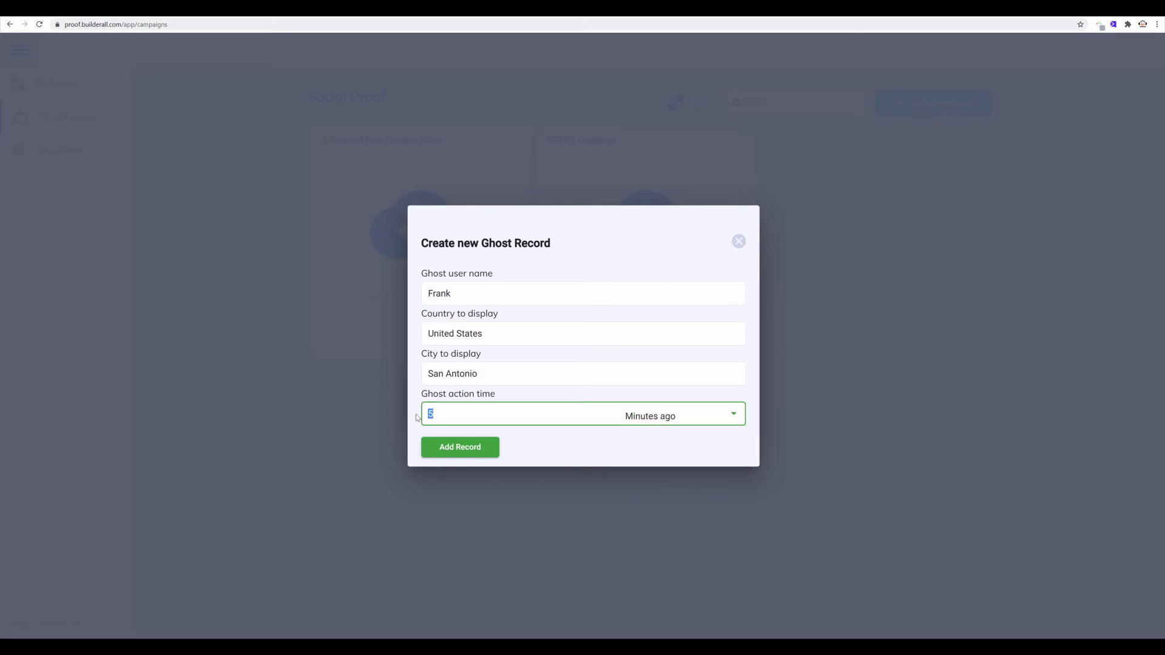
pyautogui.click(485, 449)
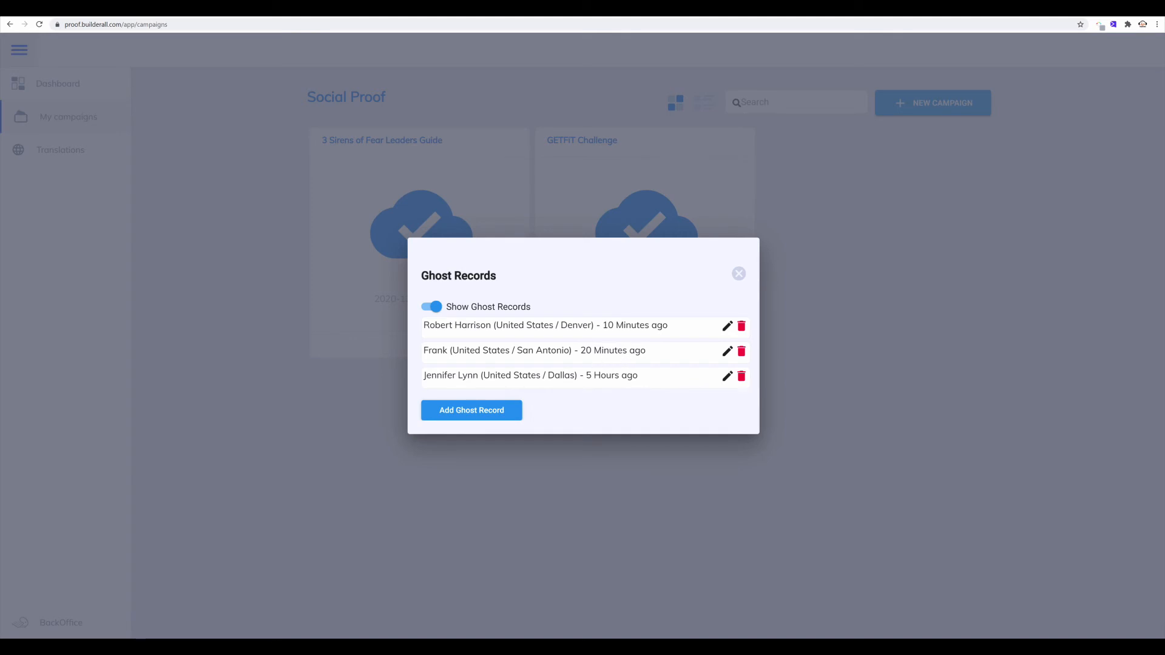
pyautogui.click(739, 274)
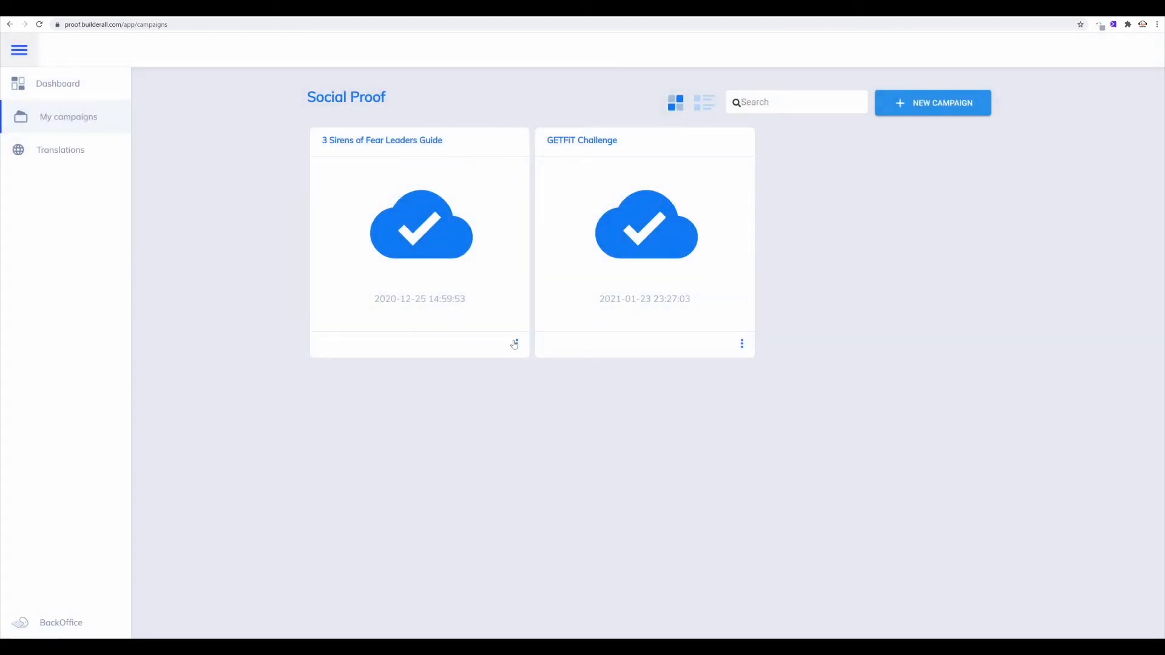
# Copy the embed code of the 3 Sirens of Fear Leaders Guide campaign.
pyautogui.click(515, 344)
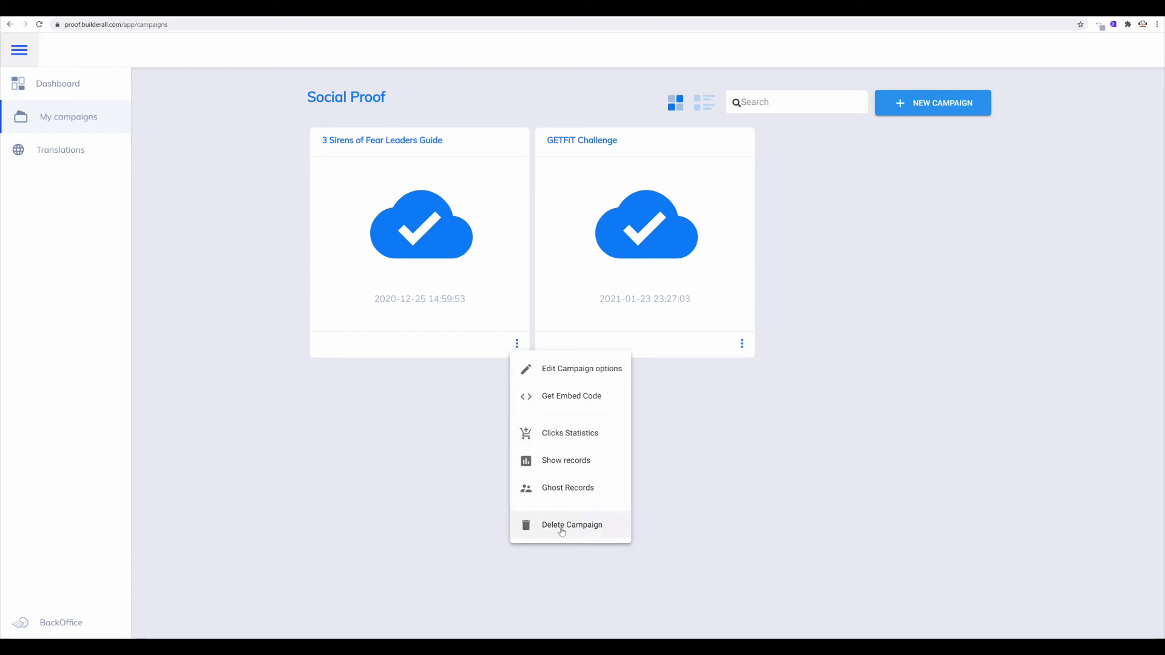
pyautogui.click(555, 401)
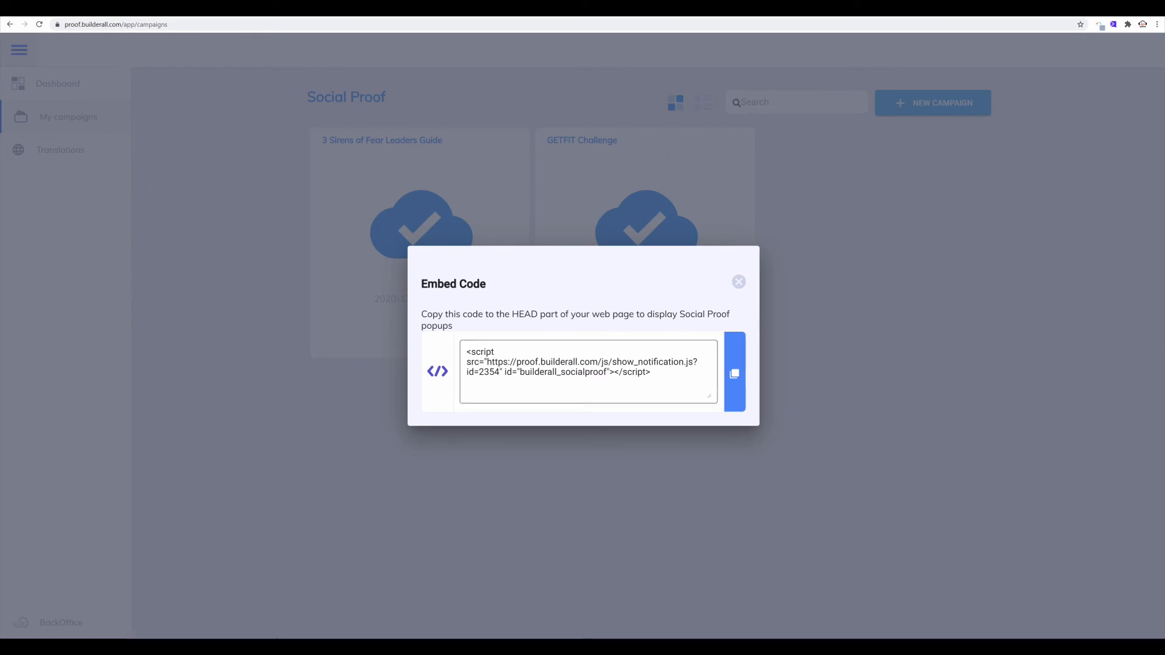
pyautogui.click(735, 374)
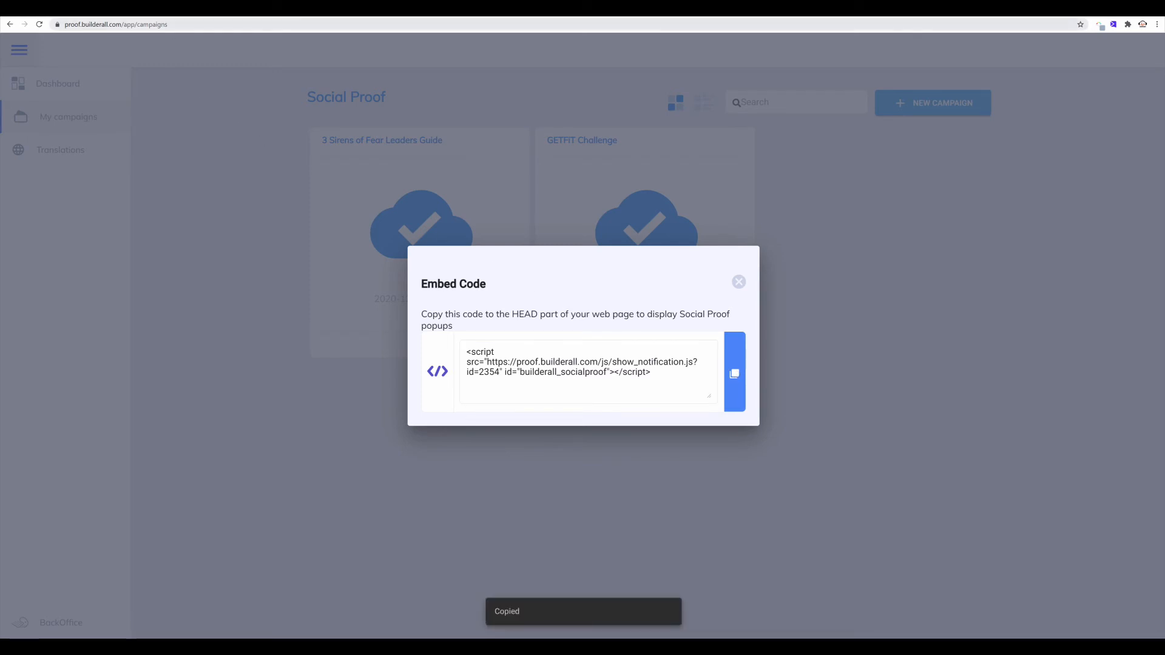
# Switch to the 3 Sirens of Fear site in Cheetah, put the social proof embed code in its script settings, and save.
pyautogui.click(170, 16)
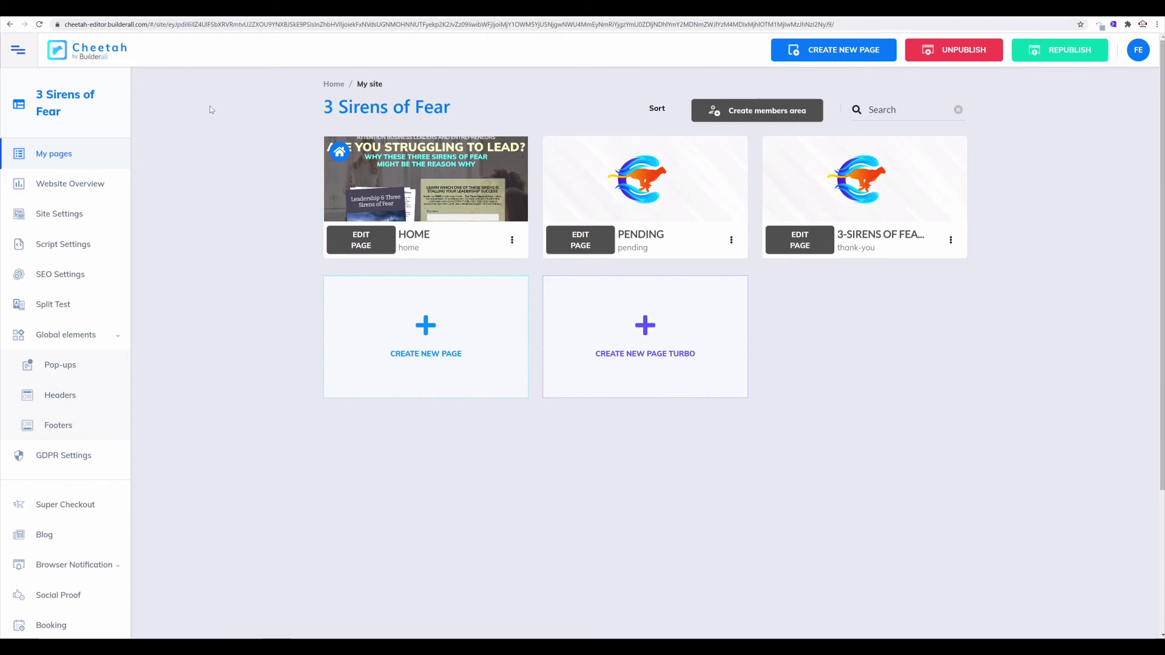
pyautogui.click(69, 215)
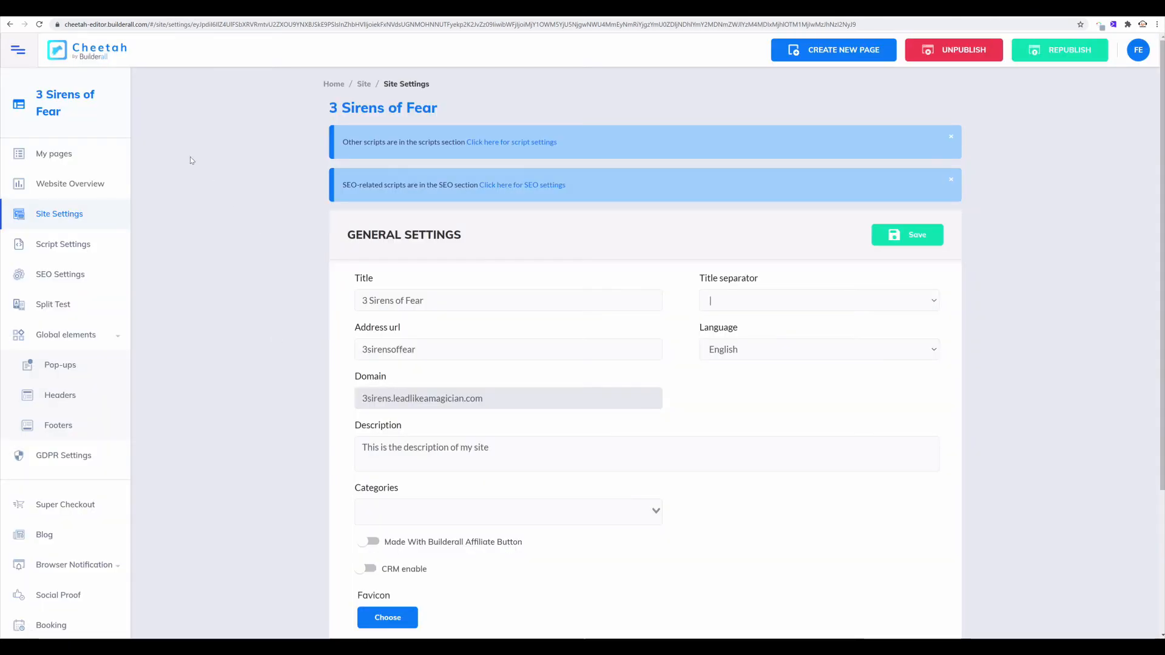
pyautogui.click(498, 146)
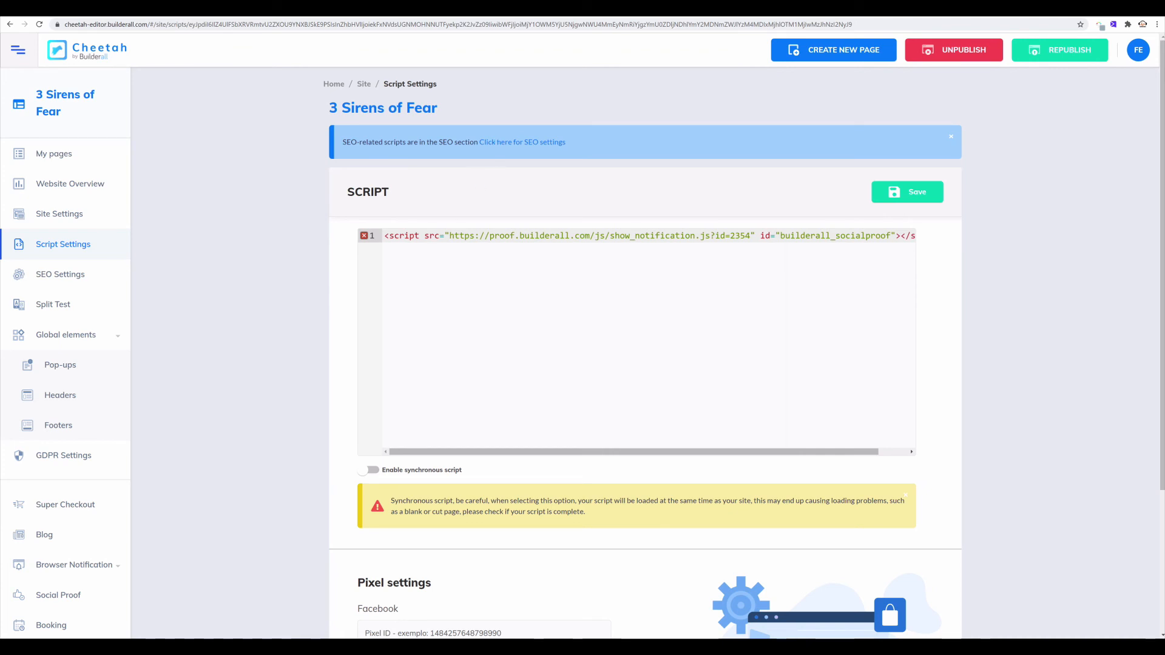
pyautogui.rightClick(406, 237)
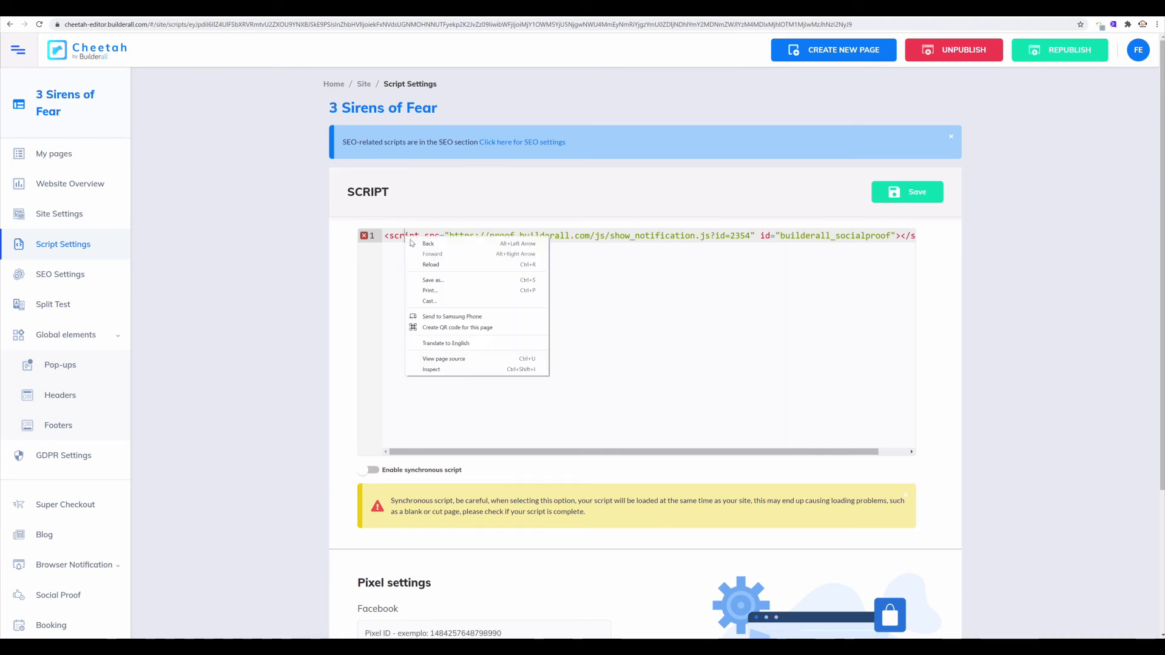
pyautogui.click(373, 289)
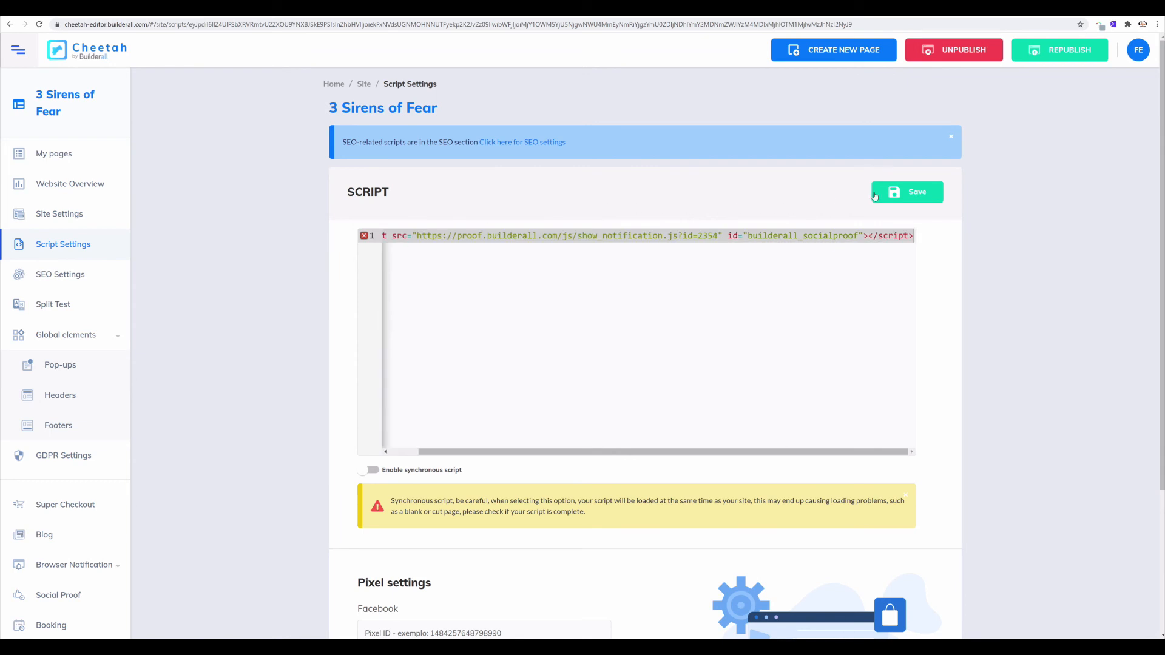
pyautogui.click(925, 193)
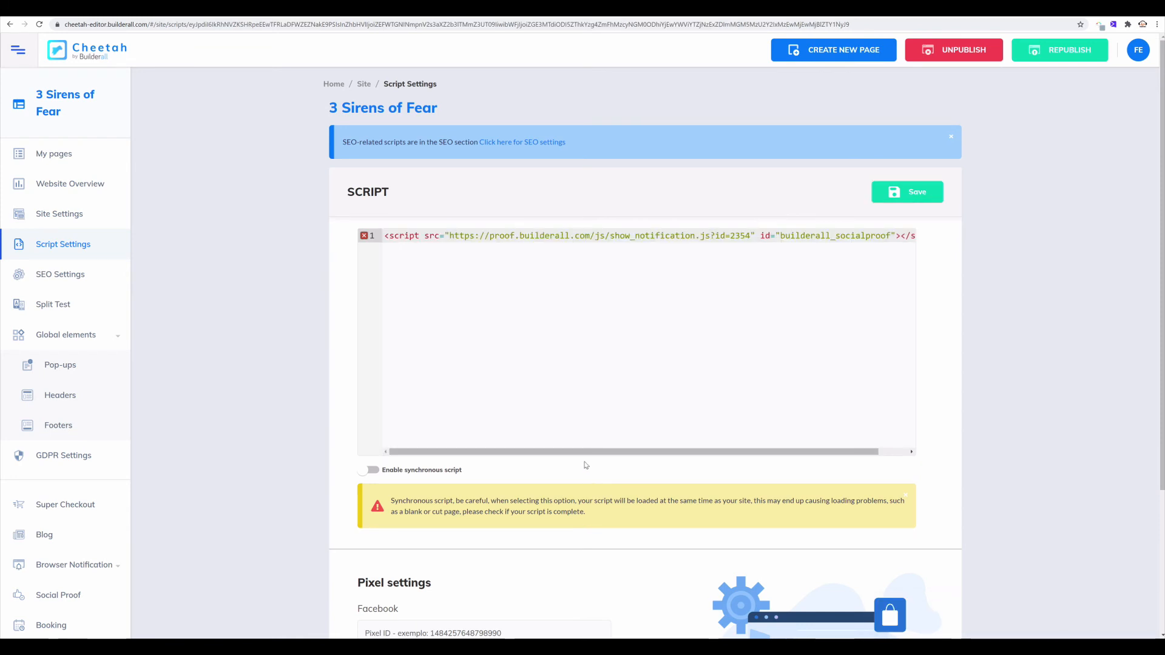
# Open the site's Home page for editing and bring up the social proof settings of its MailingBoss form.
pyautogui.click(59, 159)
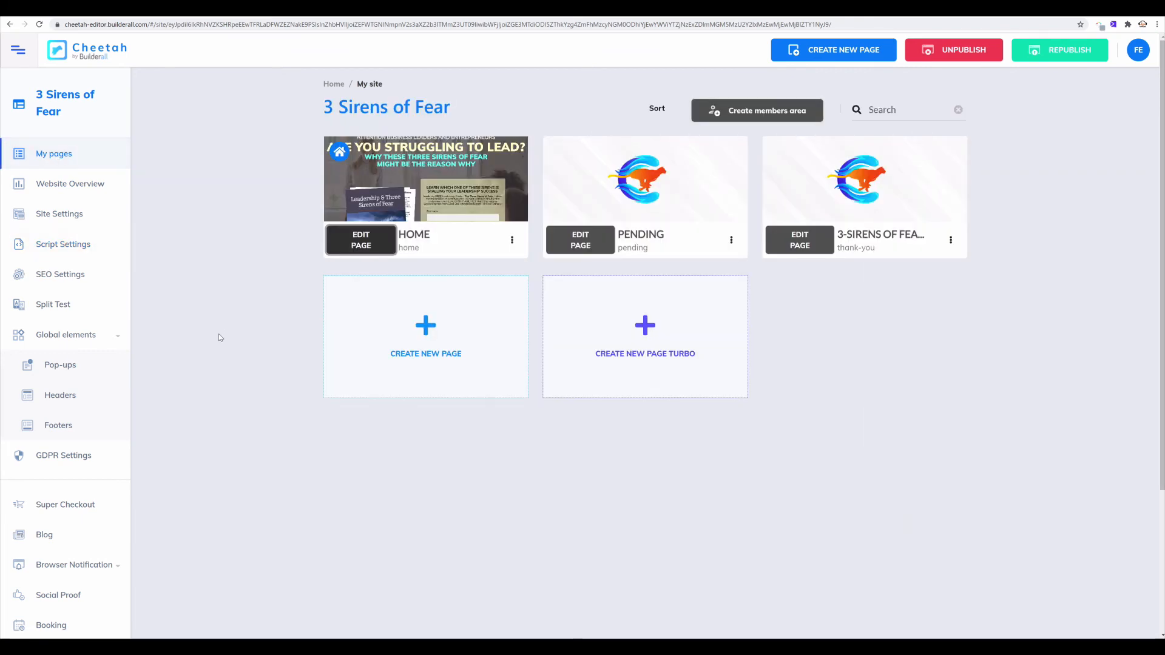
pyautogui.click(370, 246)
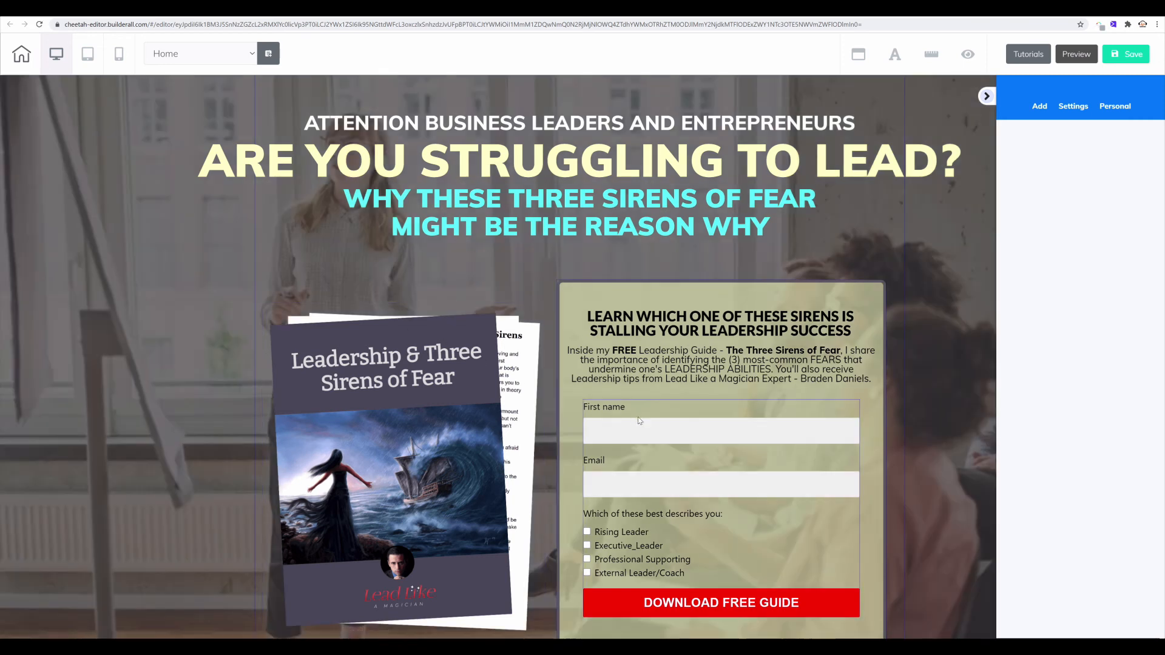
pyautogui.click(652, 418)
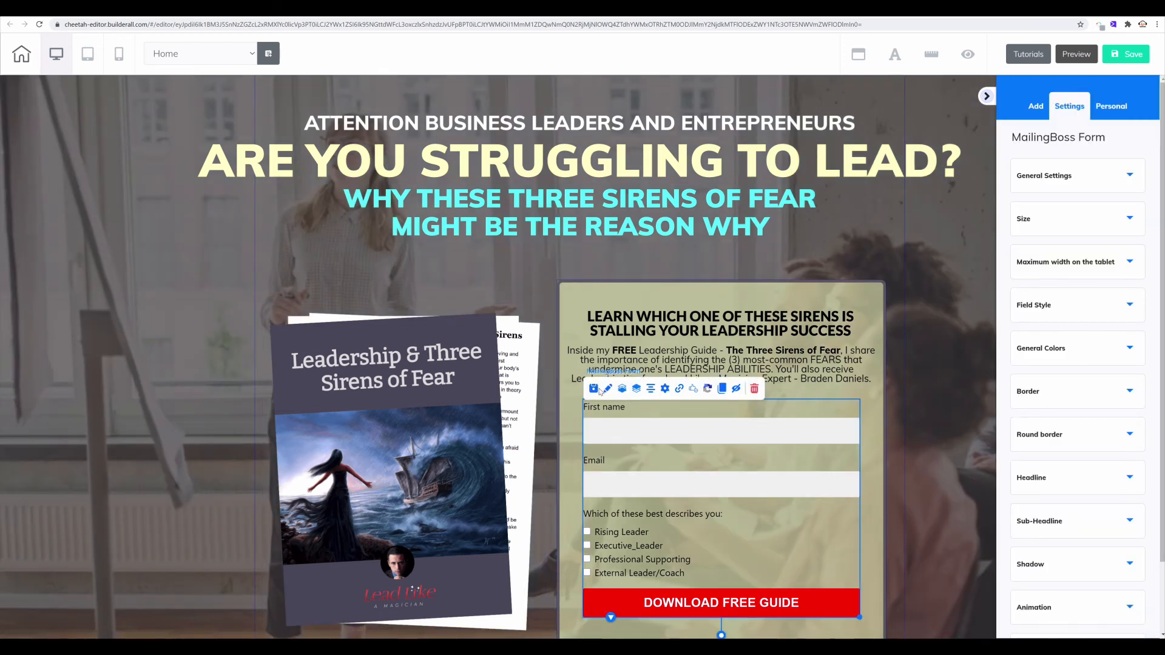
pyautogui.click(693, 390)
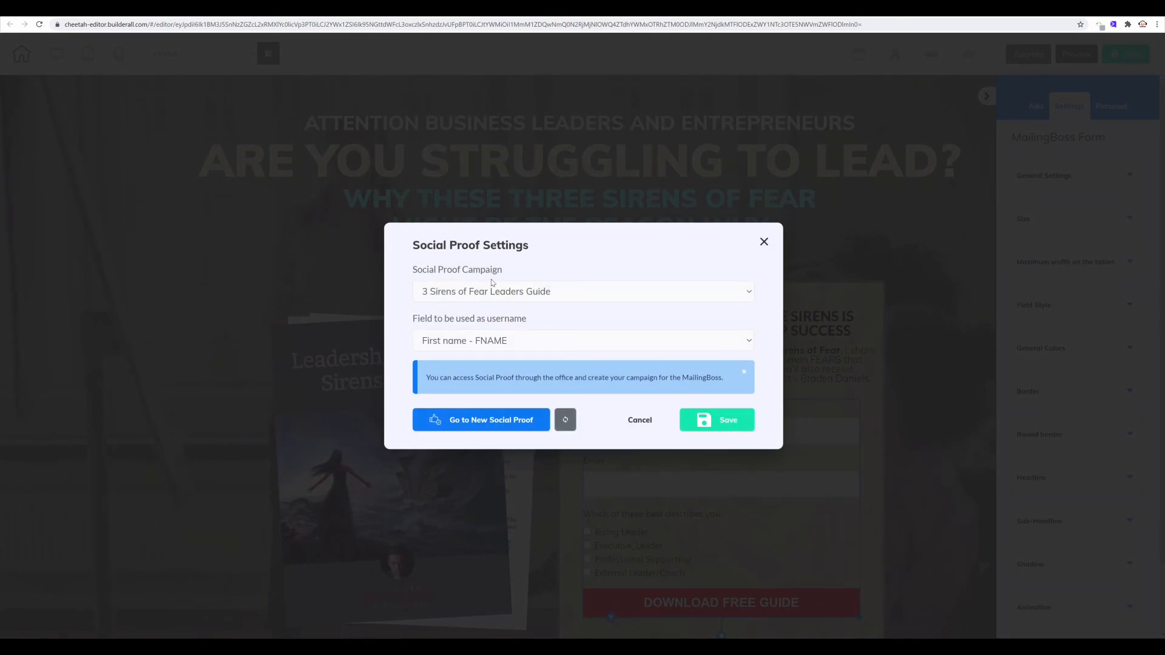
# Link the form to the 3 Sirens of Fear Leaders Guide campaign with First name - FNAME as username, then save and publish the site.
pyautogui.click(741, 297)
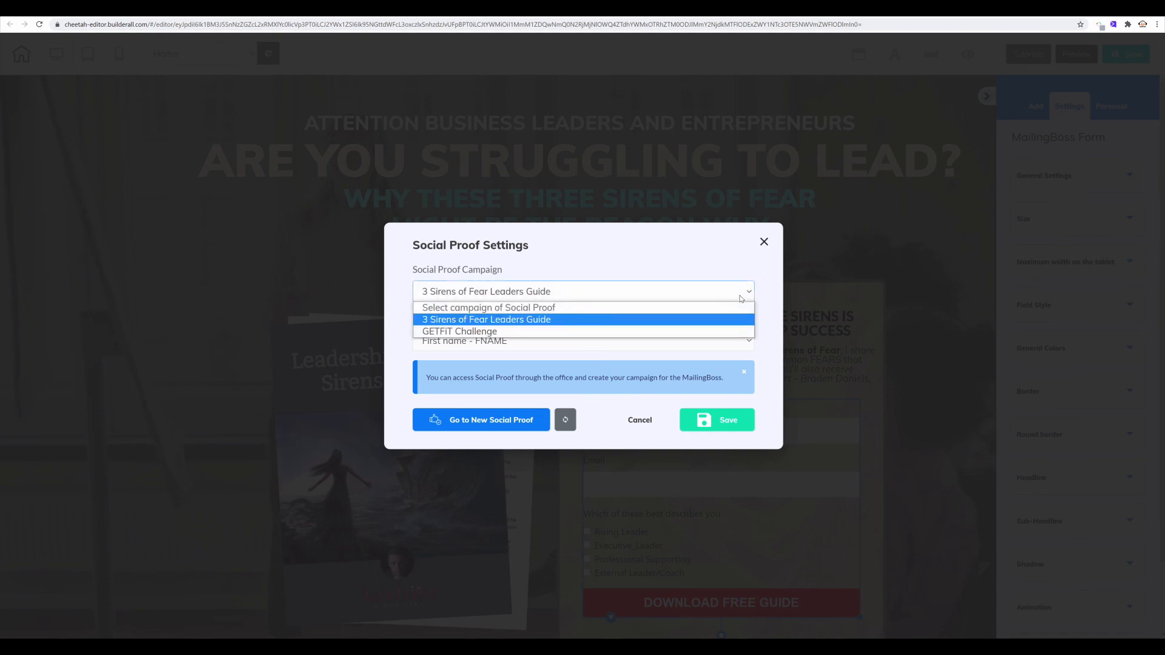
pyautogui.click(580, 320)
pyautogui.click(515, 325)
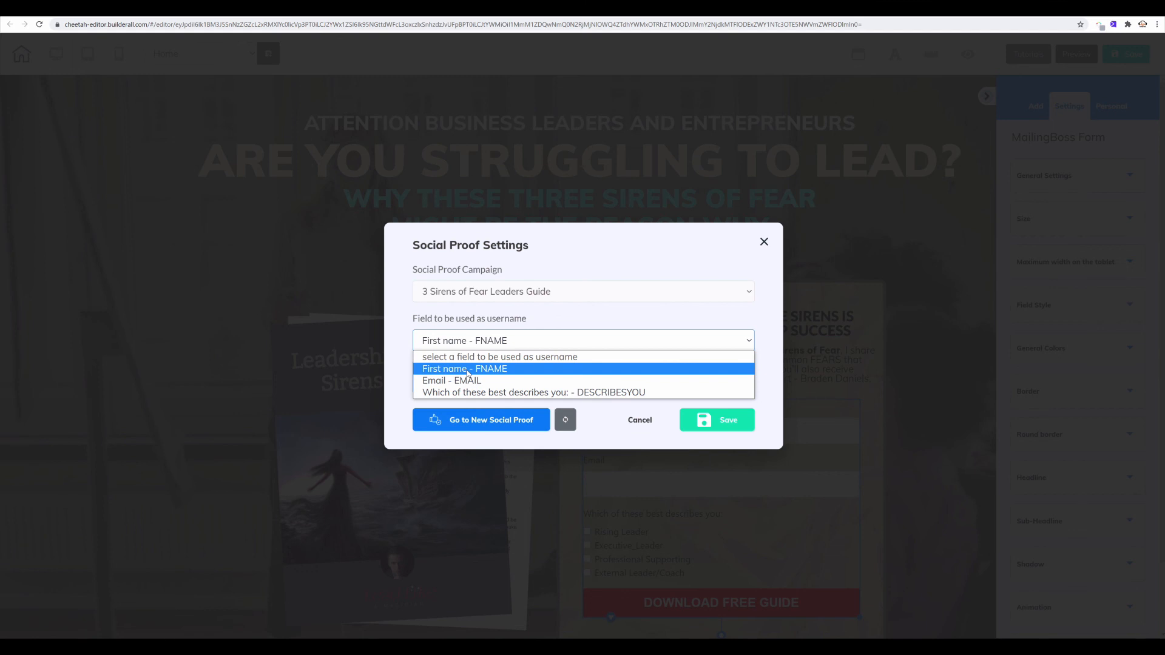
pyautogui.click(468, 371)
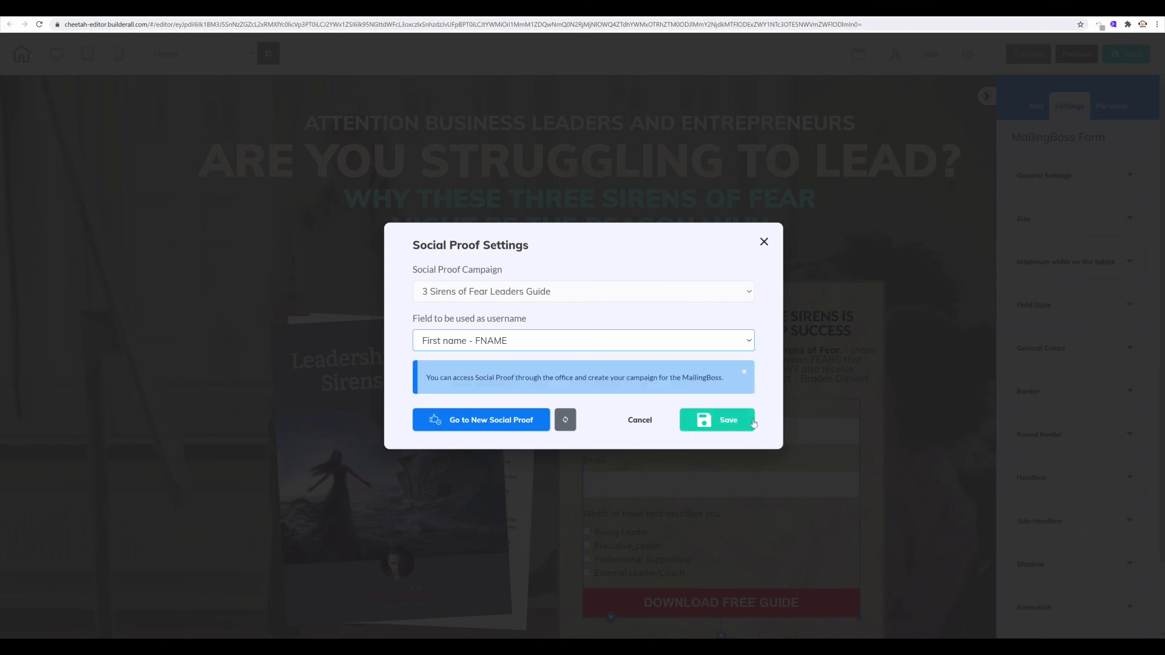
pyautogui.click(721, 421)
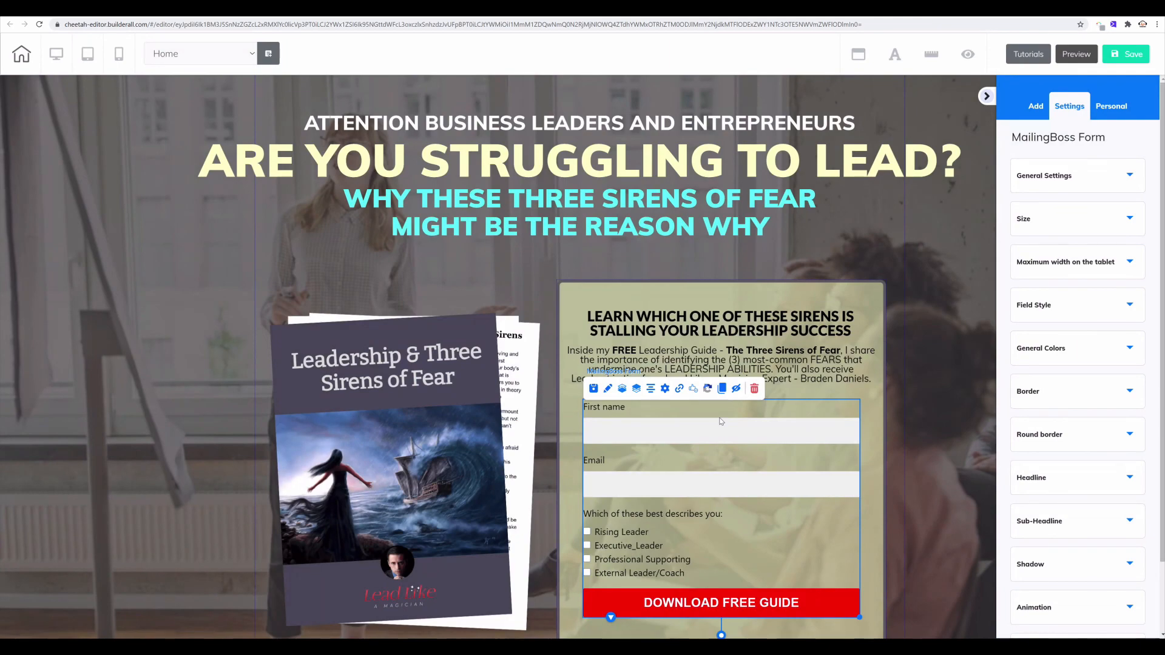
pyautogui.click(1126, 54)
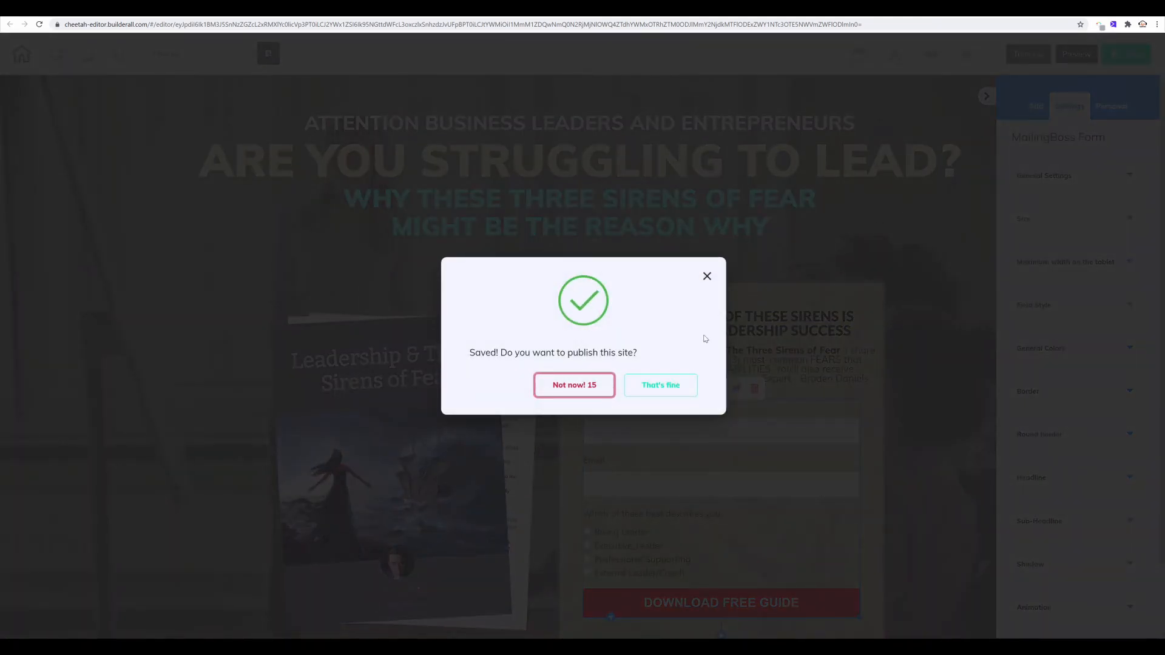
pyautogui.click(658, 386)
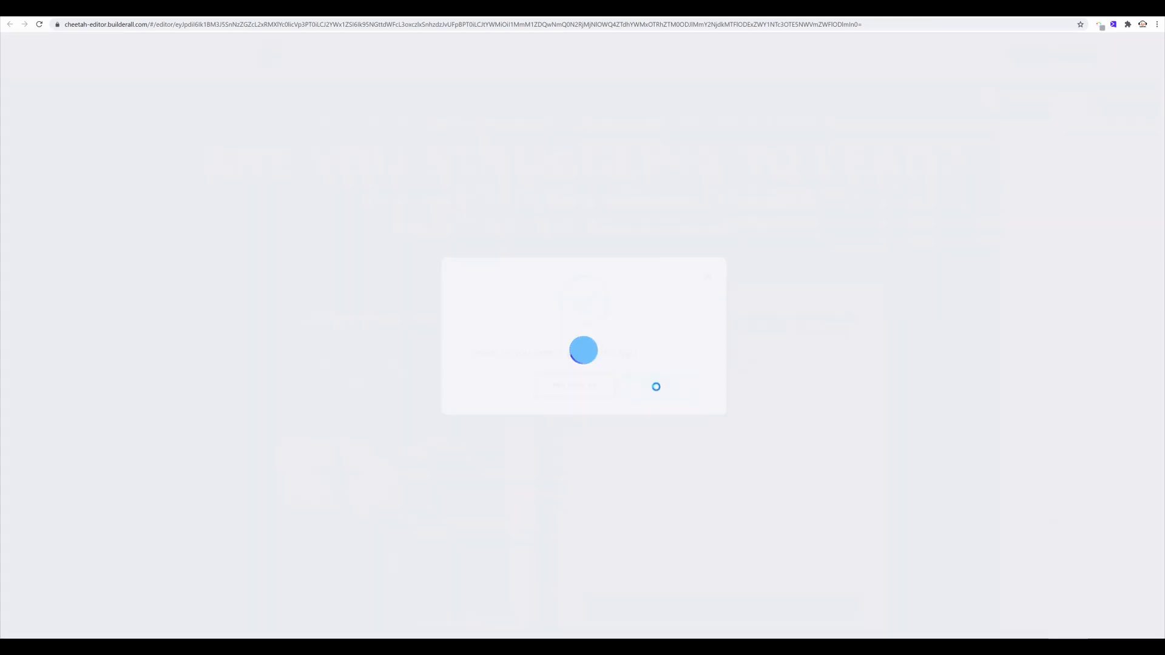